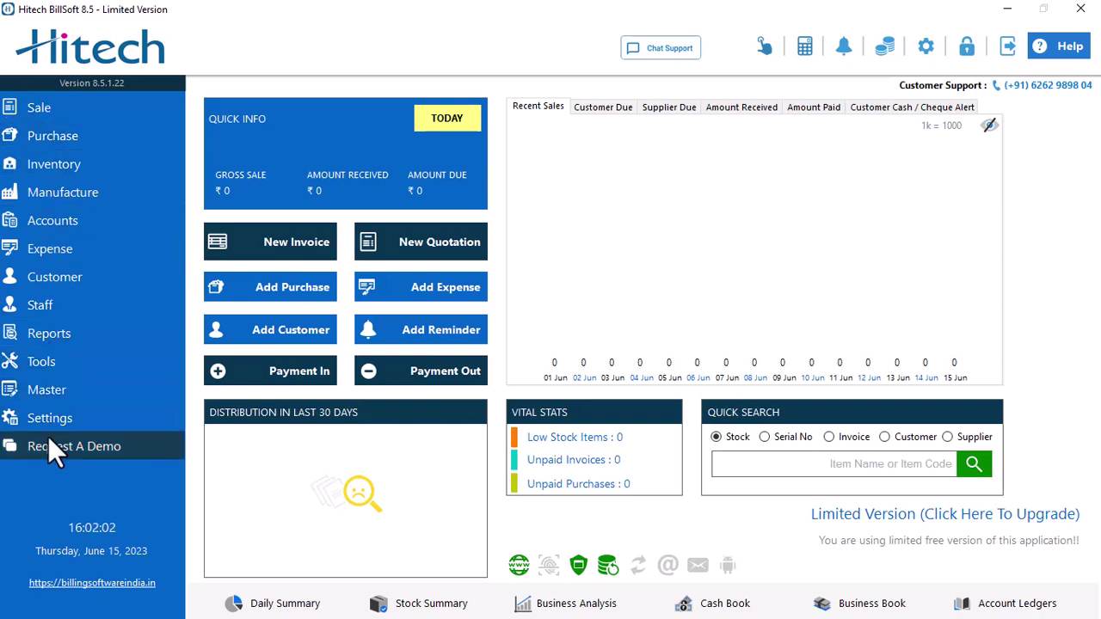
- Allow decimal quantities in the billing settings, leaving Barcode Quick Billing off
click(49, 414)
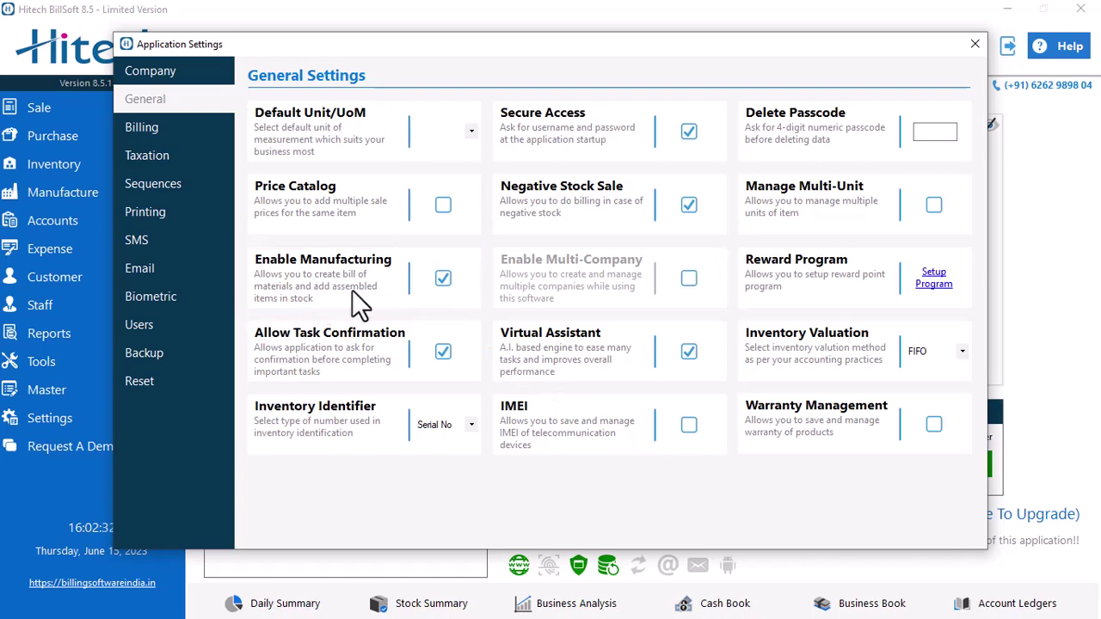
click(157, 133)
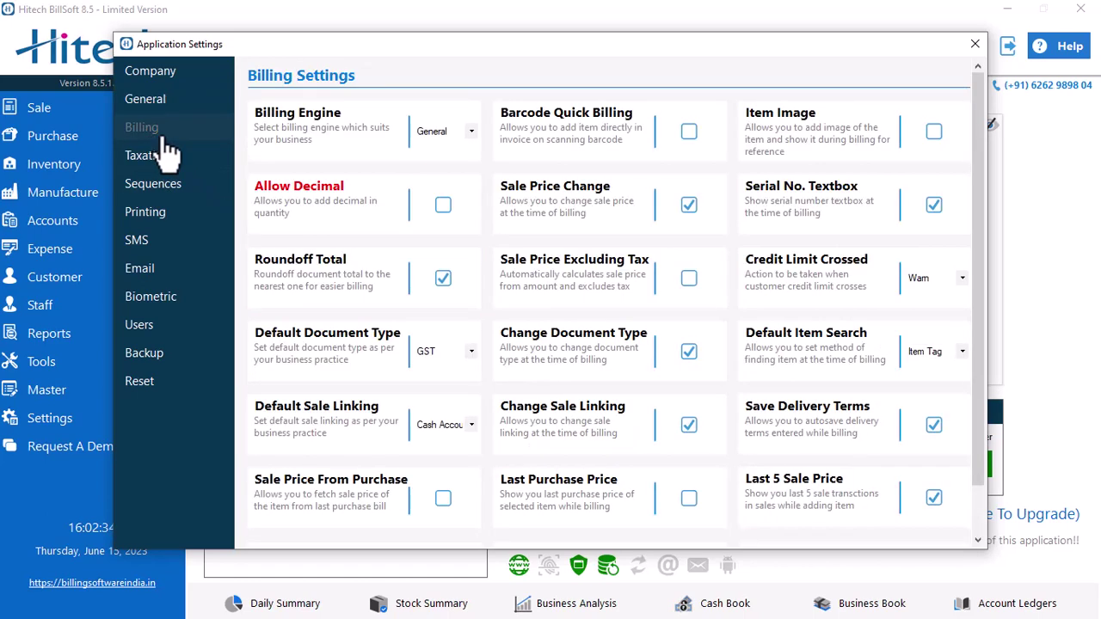
click(443, 205)
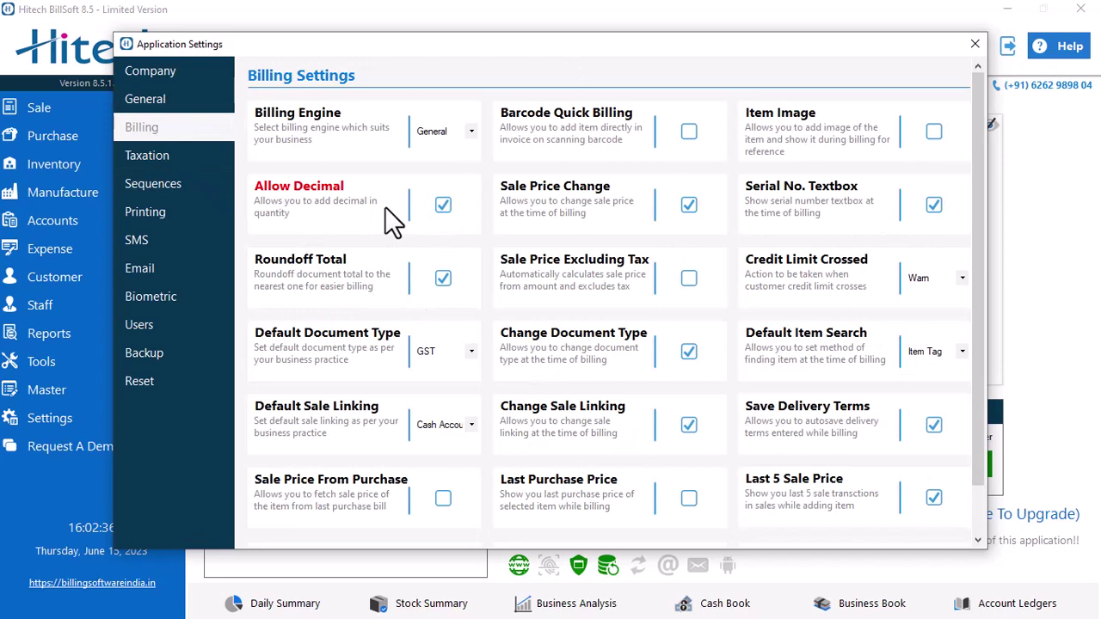
click(687, 134)
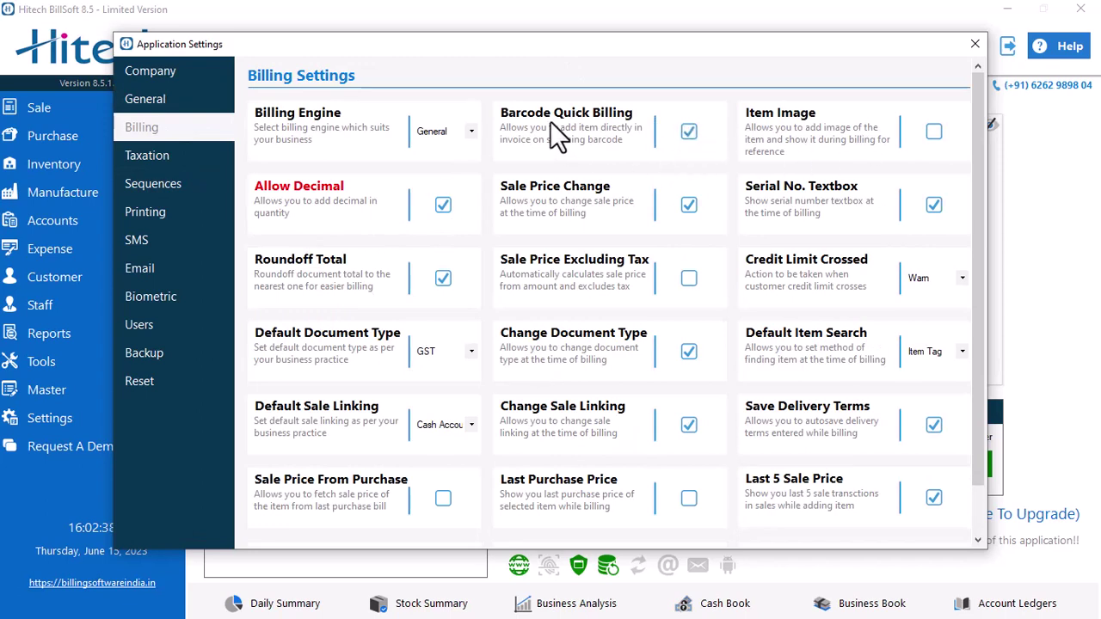
click(687, 134)
- Review the Taxation, Sequence, SMS and Email settings pages, then close the settings
scroll(628, 443, down, 1)
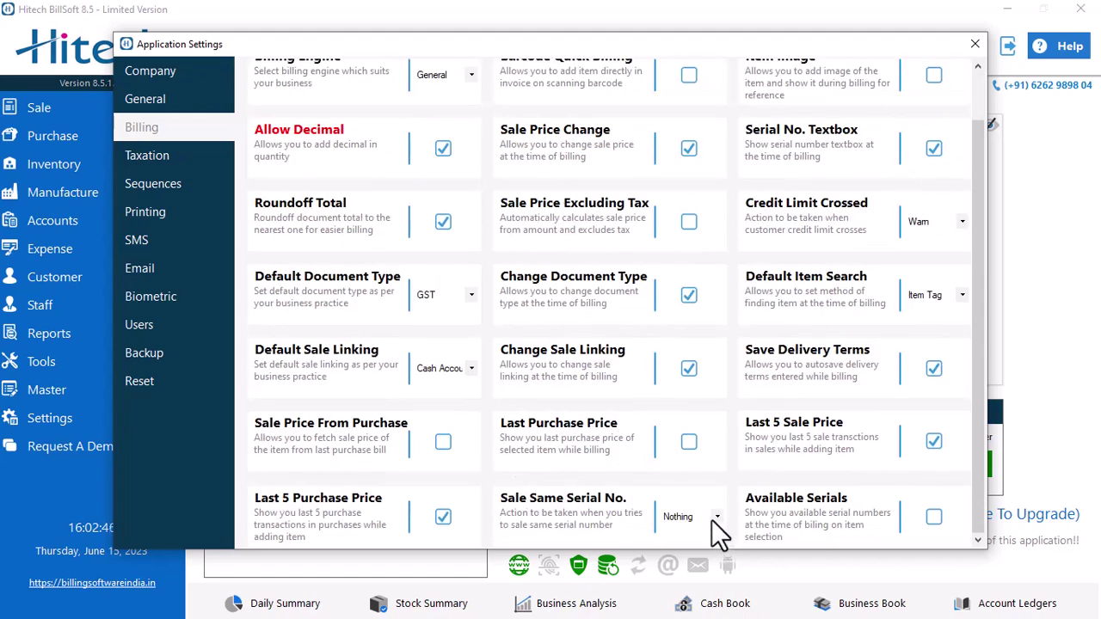
click(159, 157)
click(157, 184)
click(154, 243)
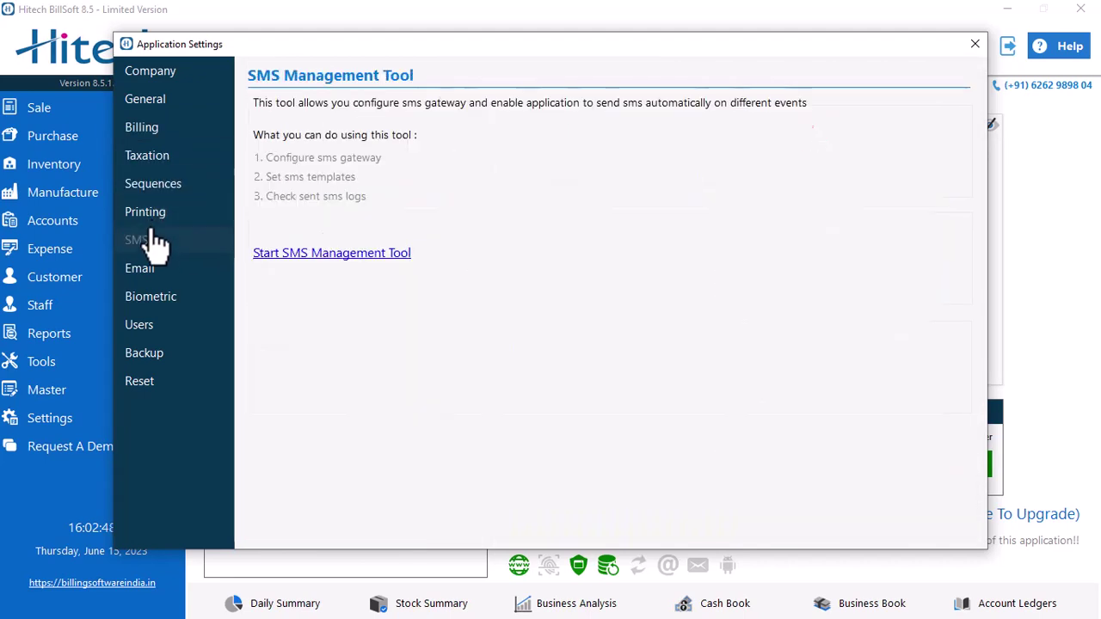
click(143, 270)
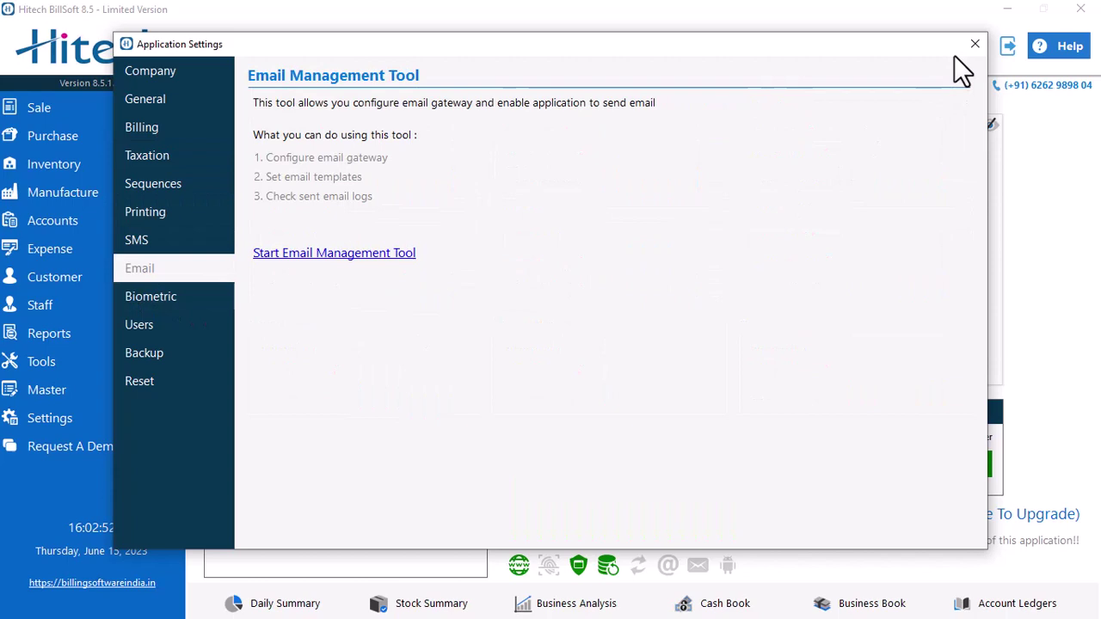
click(974, 44)
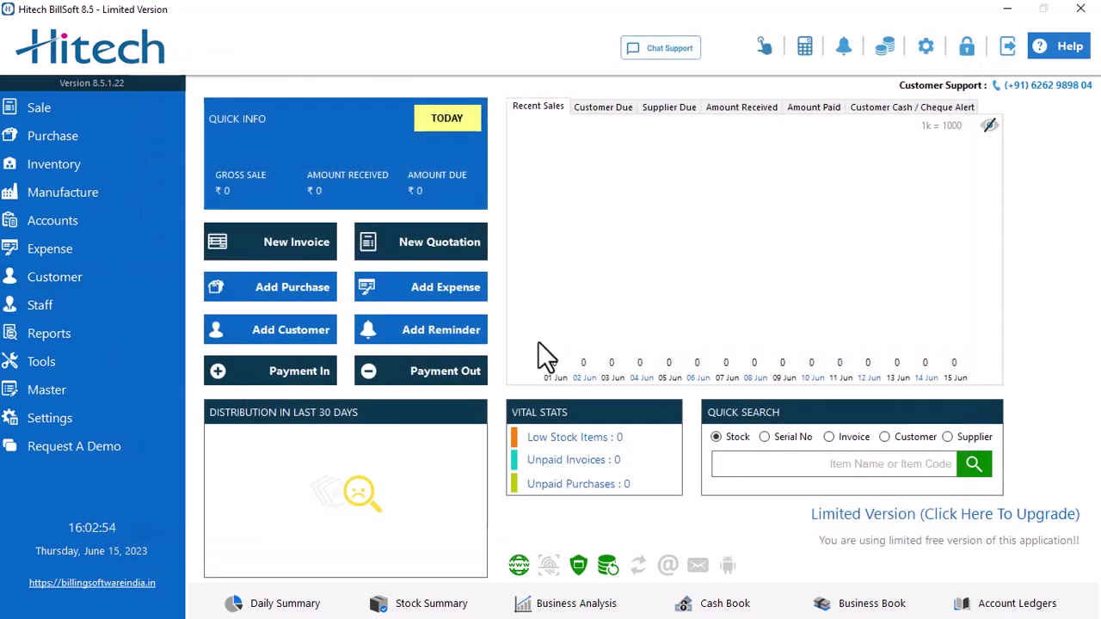
- Start a new product and agree to create a new LED BULB group for it
click(129, 389)
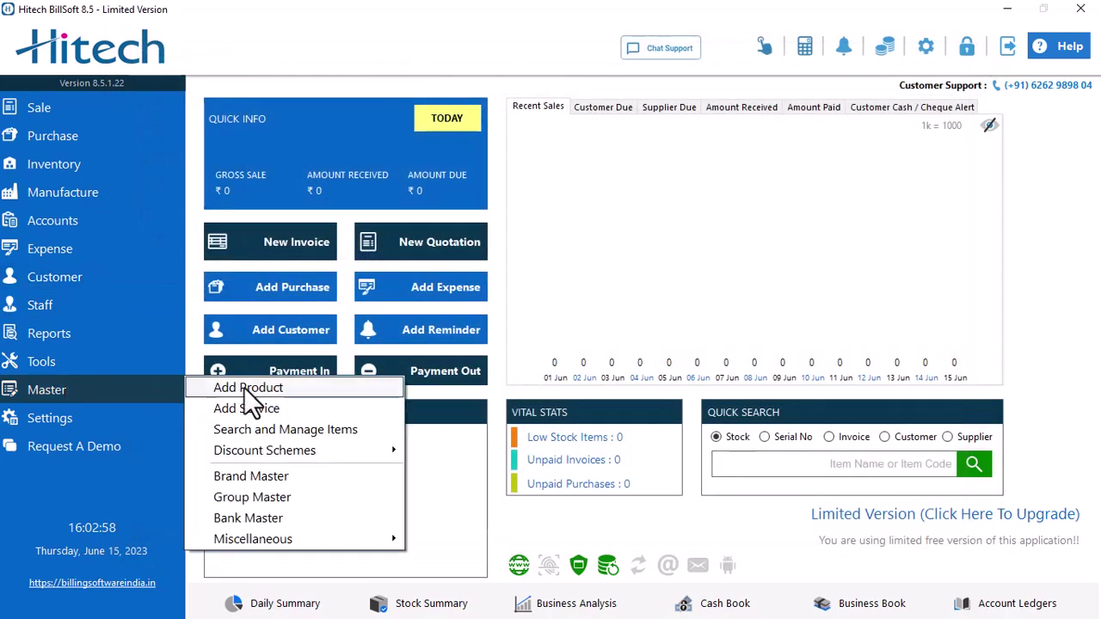
click(249, 388)
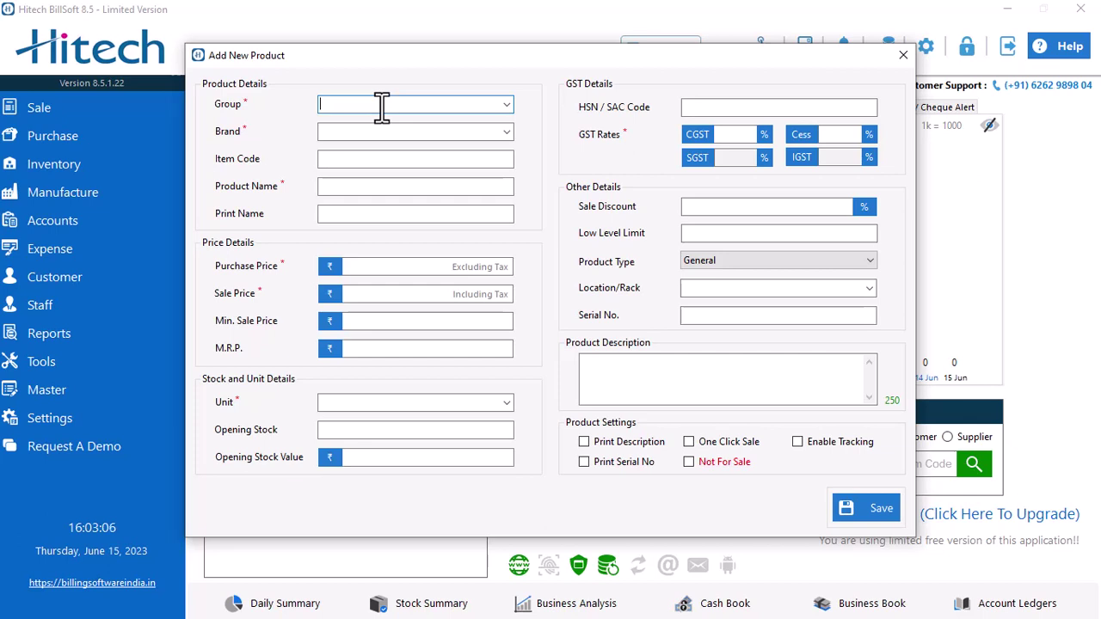
text(LED )
text(BULB)
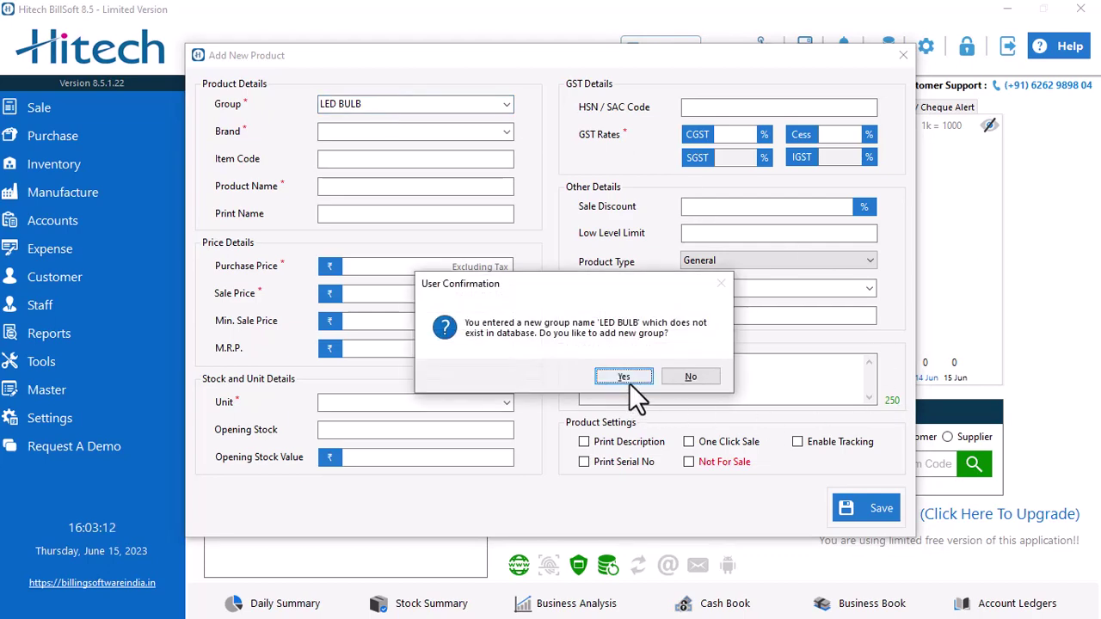
click(628, 383)
- Give the LED BULB group 9% CGST and HSN code 8514, and save it
click(391, 129)
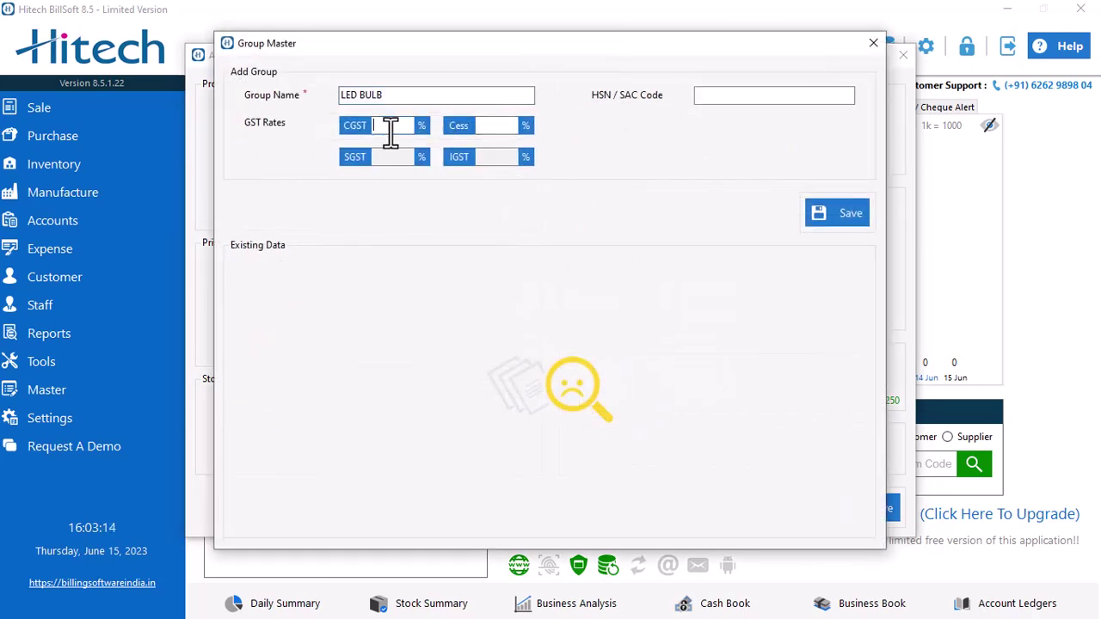
text(9)
click(713, 95)
text(8514)
click(847, 219)
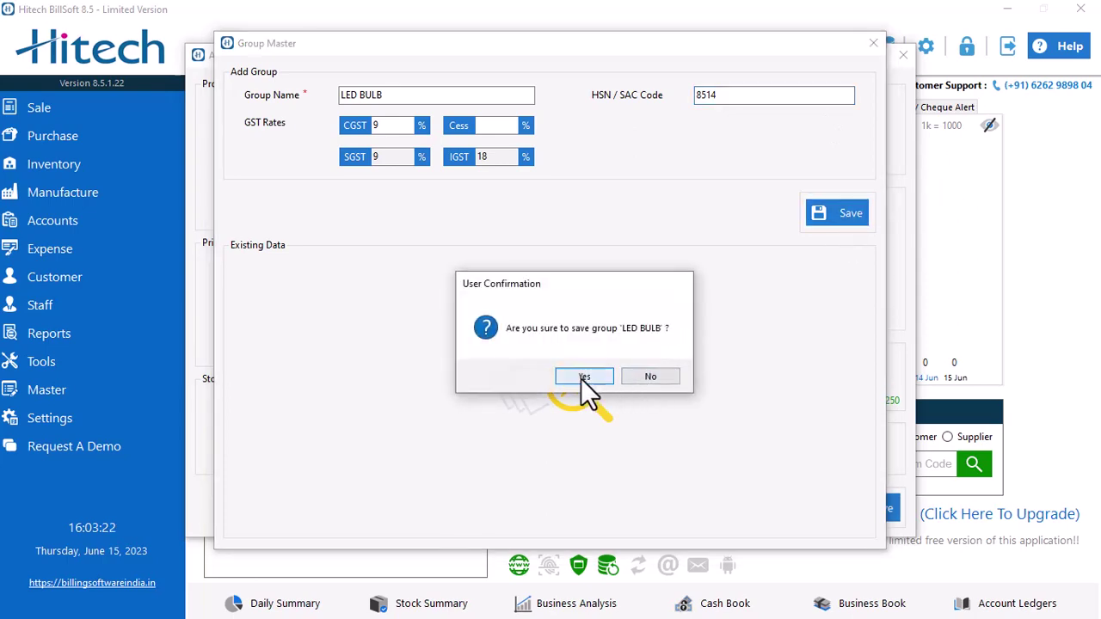
click(581, 375)
- Set the product's brand to MJ BULB, saving it as a new brand
click(632, 380)
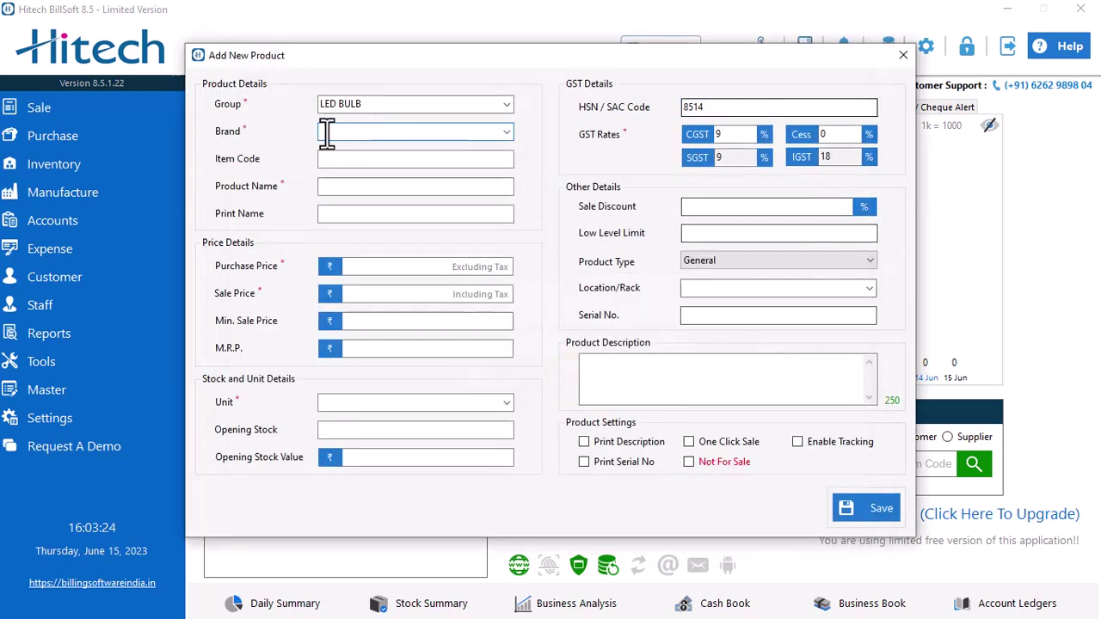
click(506, 133)
click(450, 136)
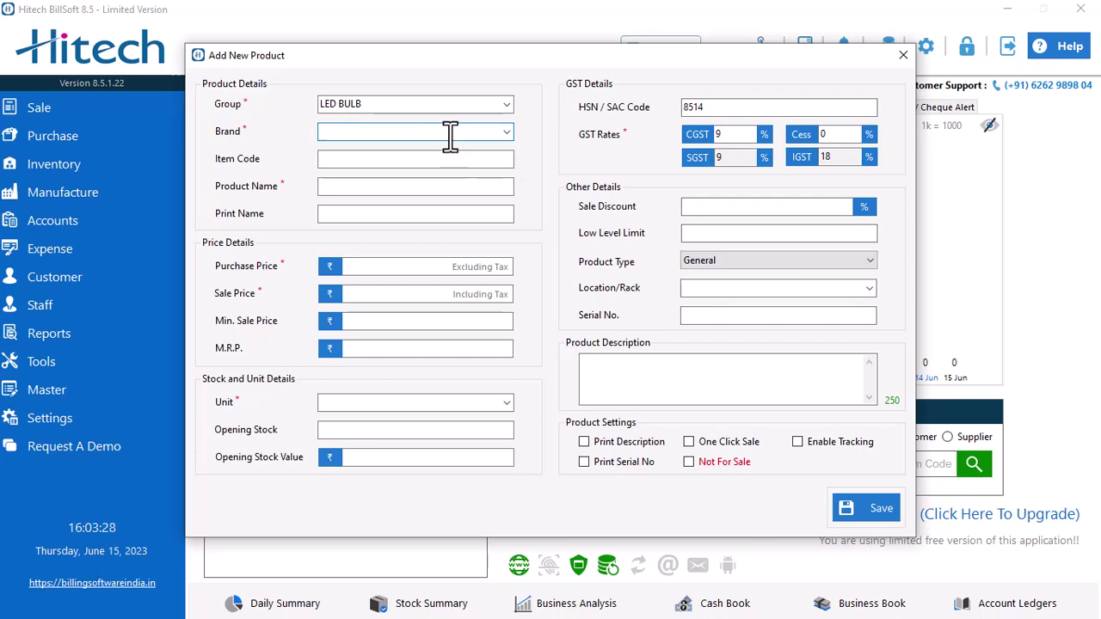
text(MI)
text(BULK)
key(BackSpace)
text(B)
key(Tab)
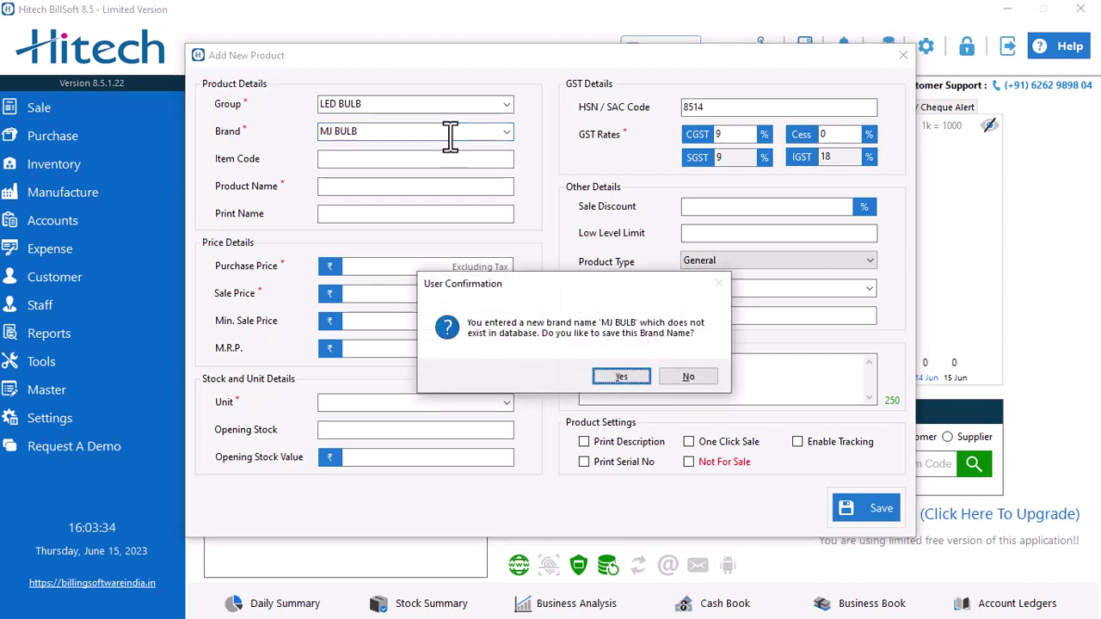
key(Return)
key(Return)
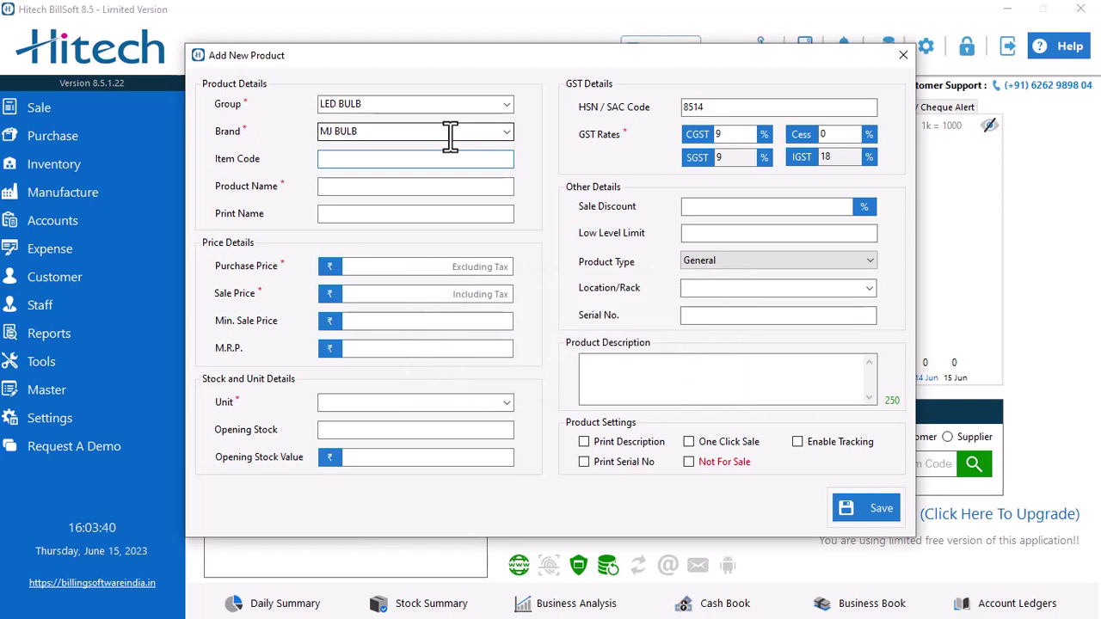
- Name the product MJ BULB 65W and set its sale price to 90
key(Tab)
text(MJ BULB )
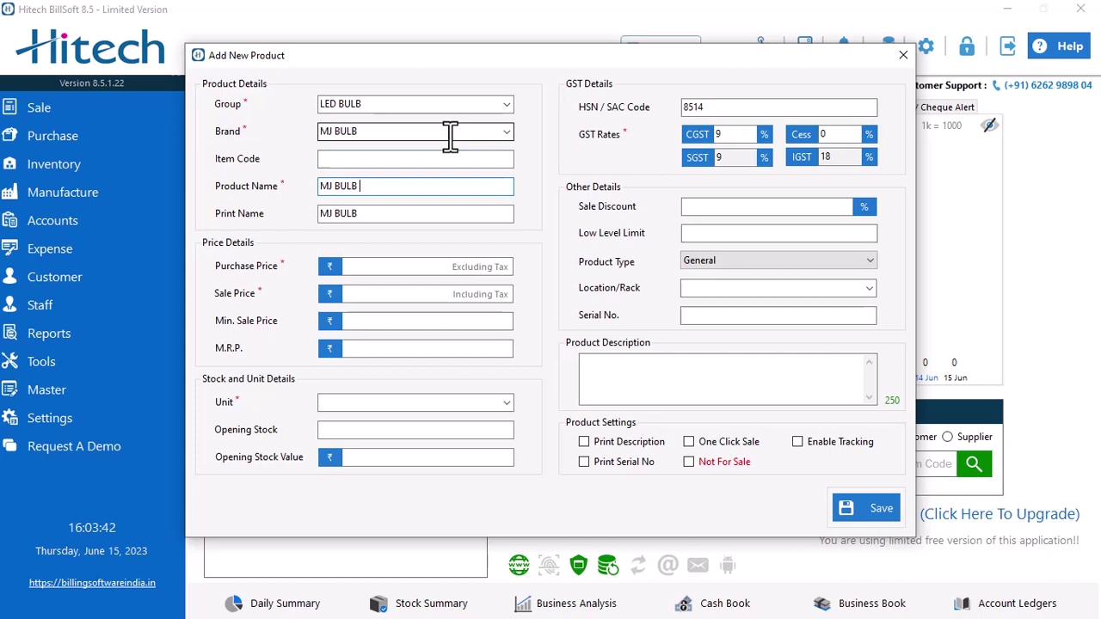
text(6)
text(5W)
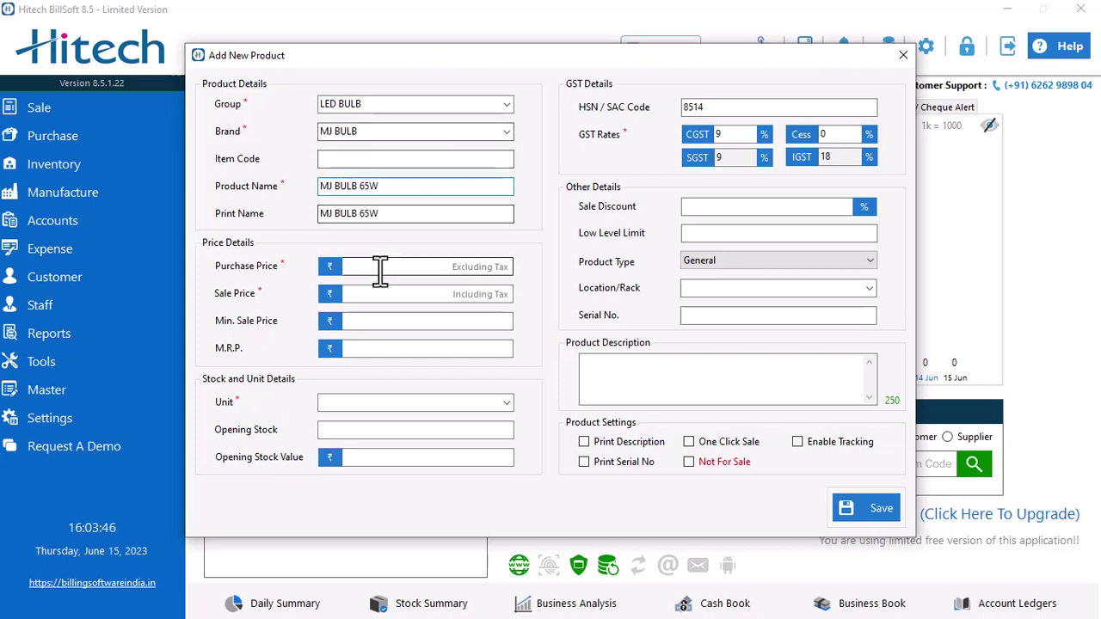
click(379, 272)
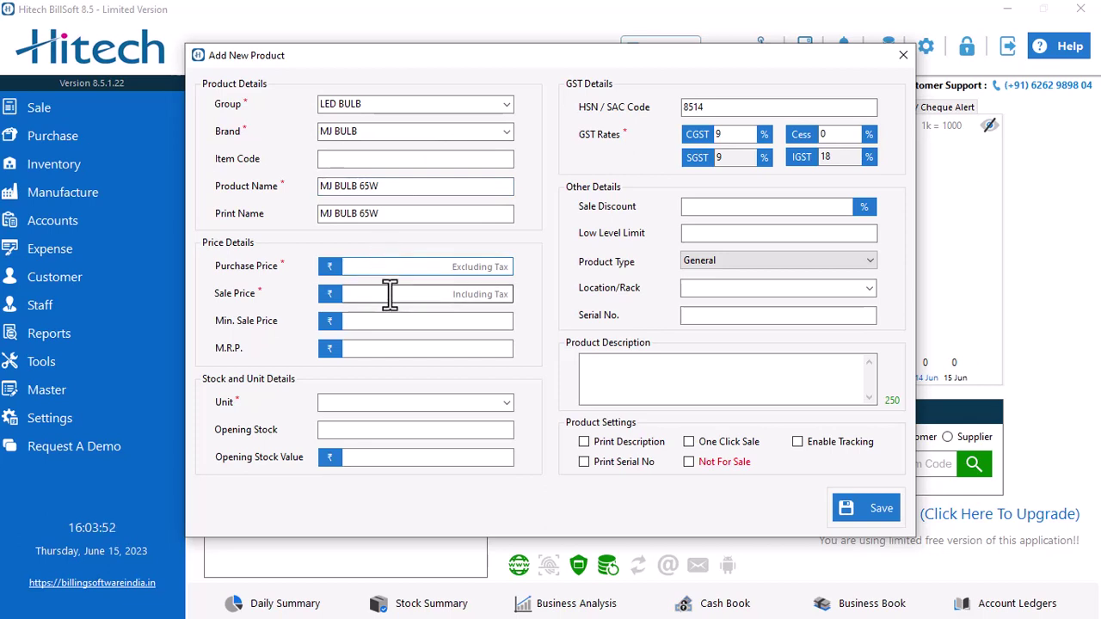
text(0)
click(379, 295)
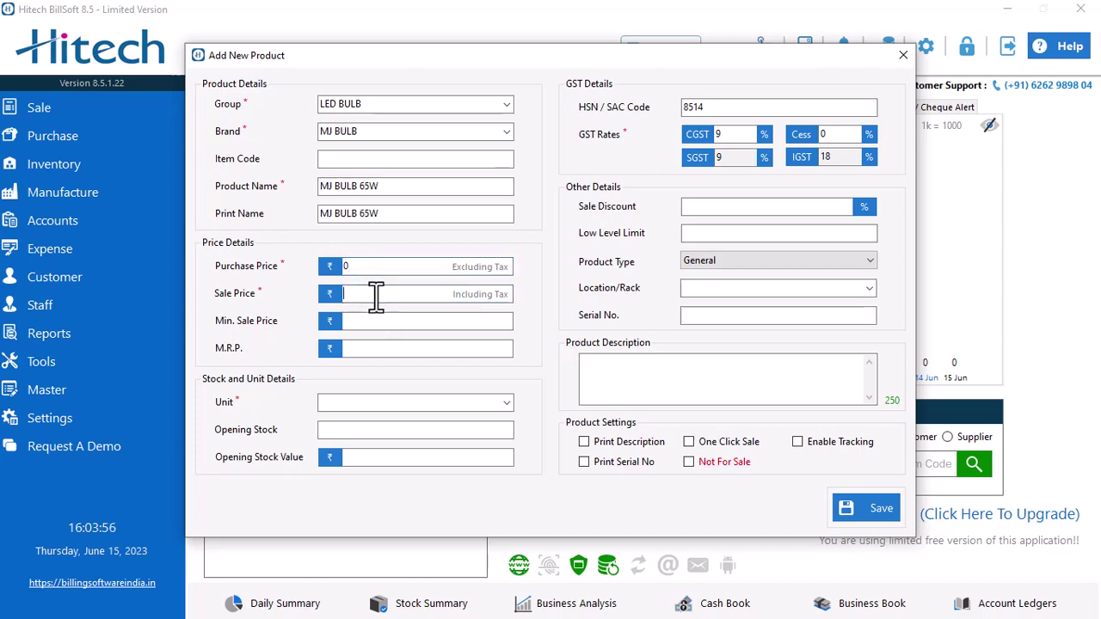
text(65)
click(379, 320)
key(BackSpace)
key(BackSpace)
text(90)
click(356, 321)
- Set minimum sale price 65, unit BOX and opening stock 10
text(6)
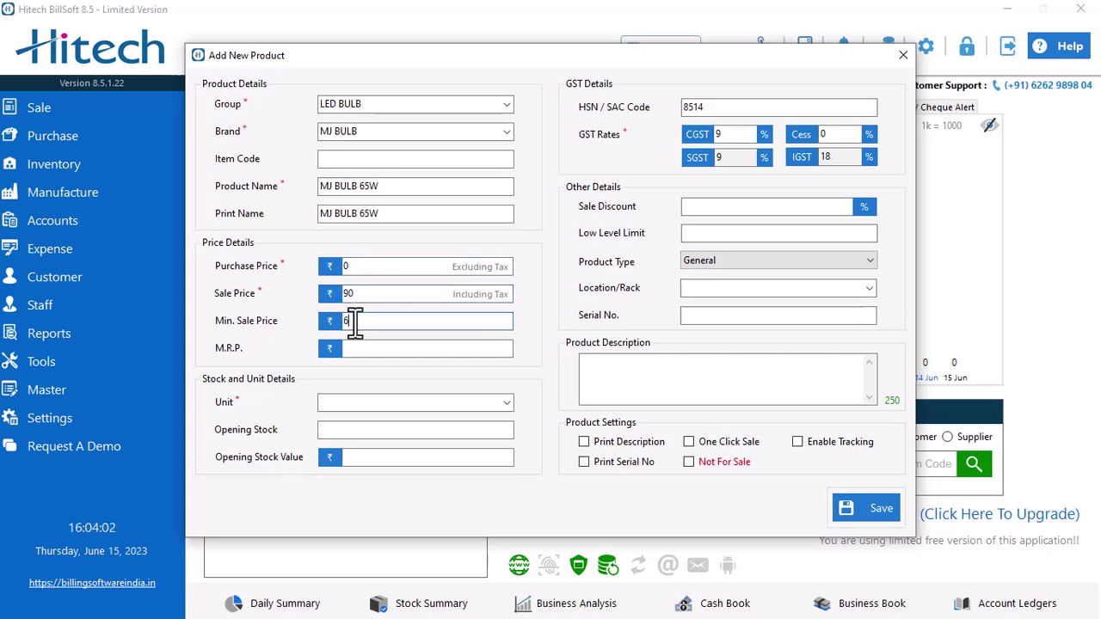
text(5)
click(507, 402)
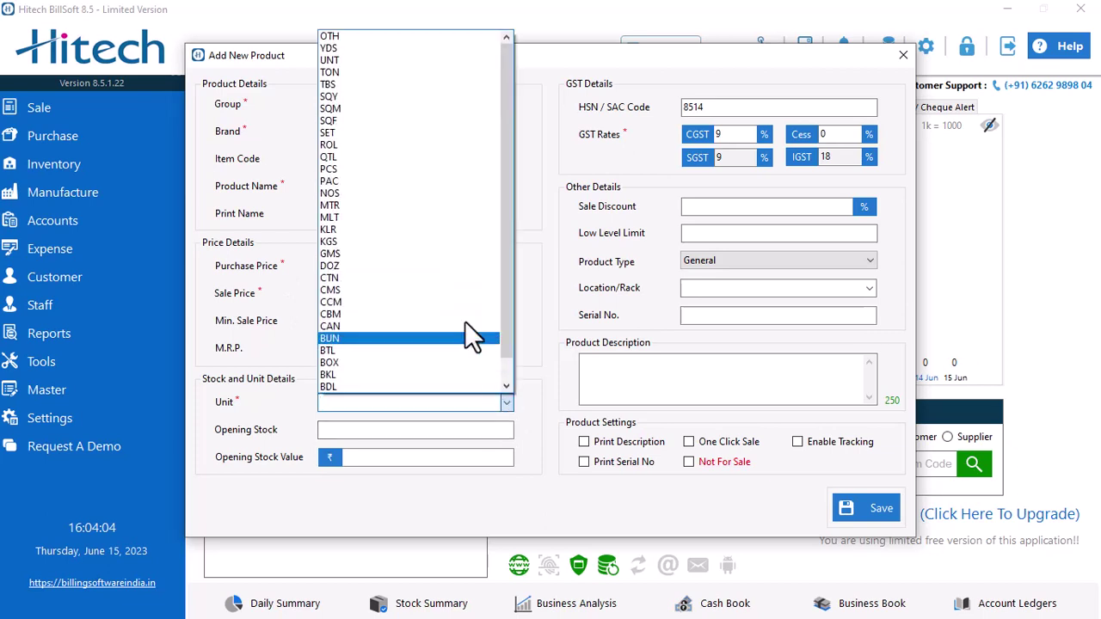
scroll(356, 293, up, 1)
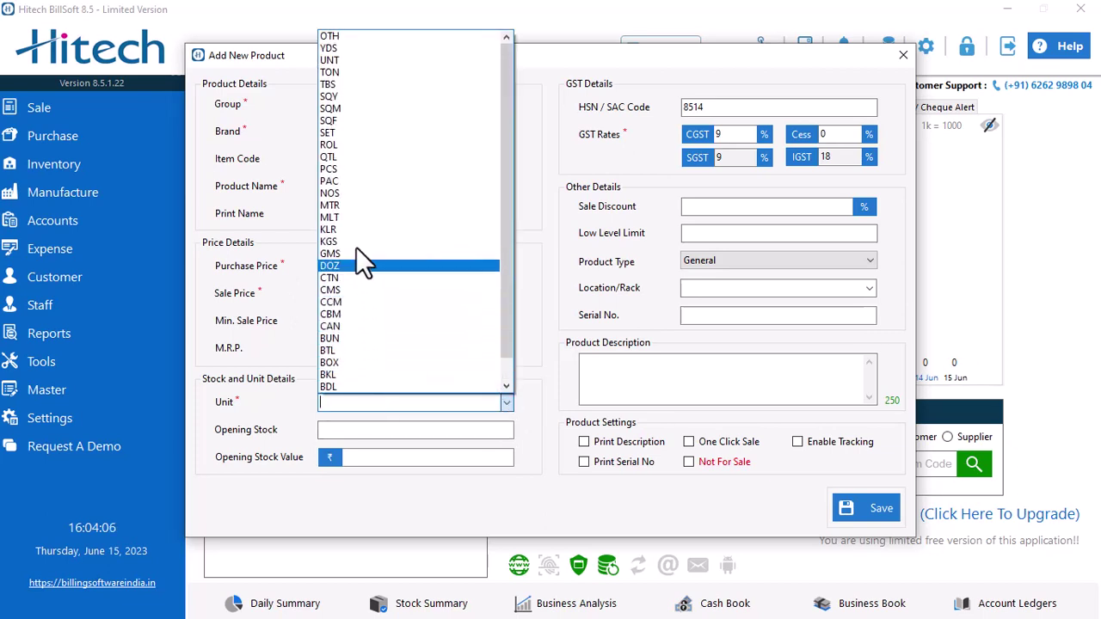
scroll(378, 333, down, 1)
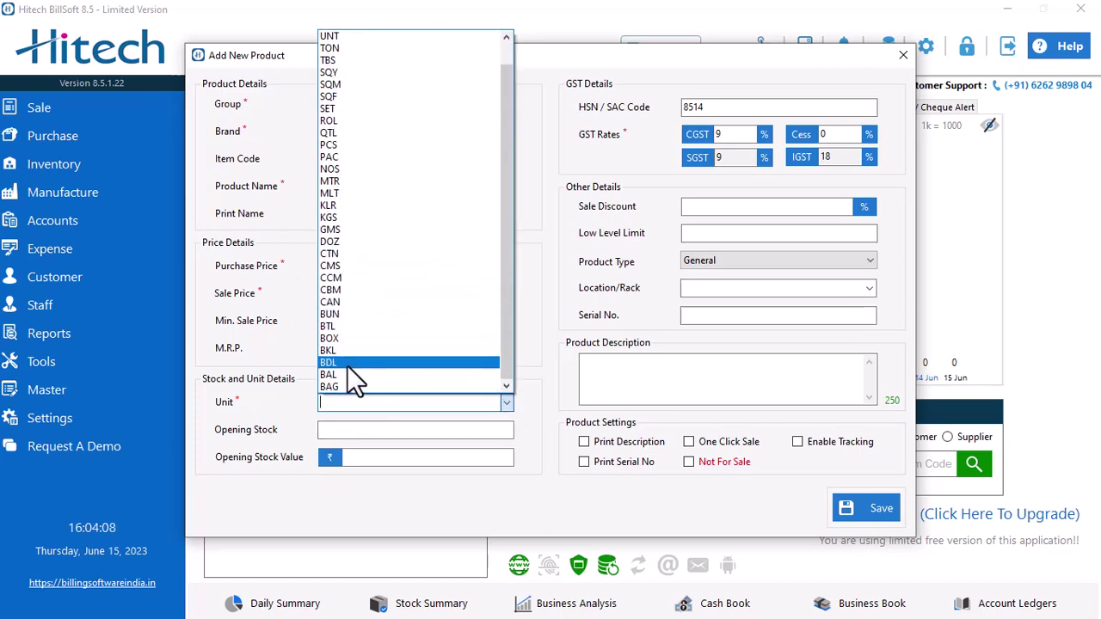
click(342, 344)
click(349, 430)
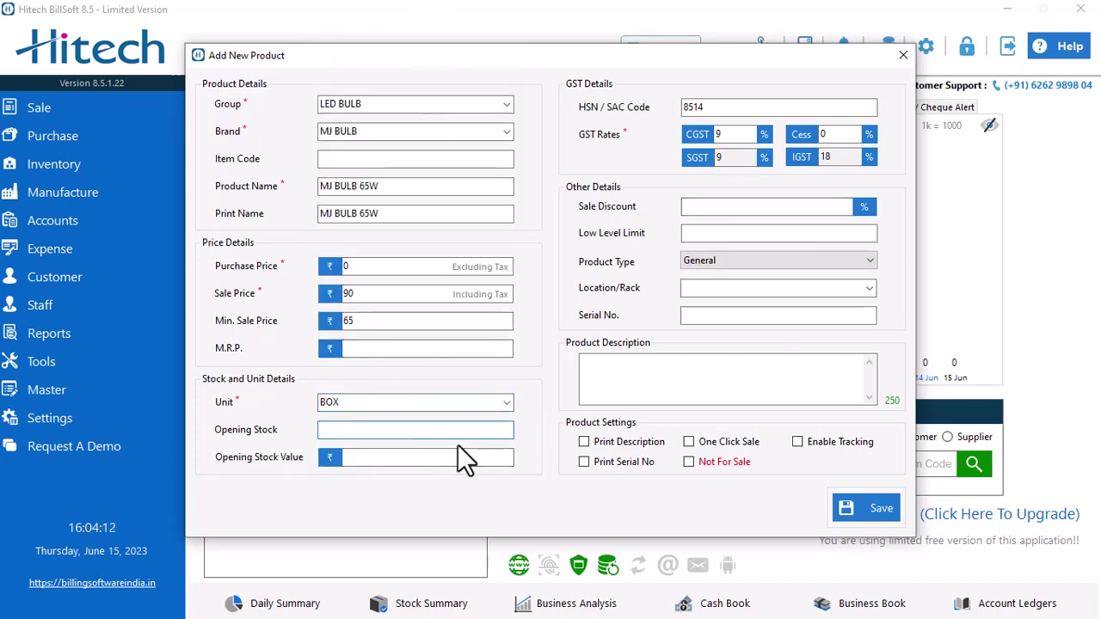
text(10)
click(428, 457)
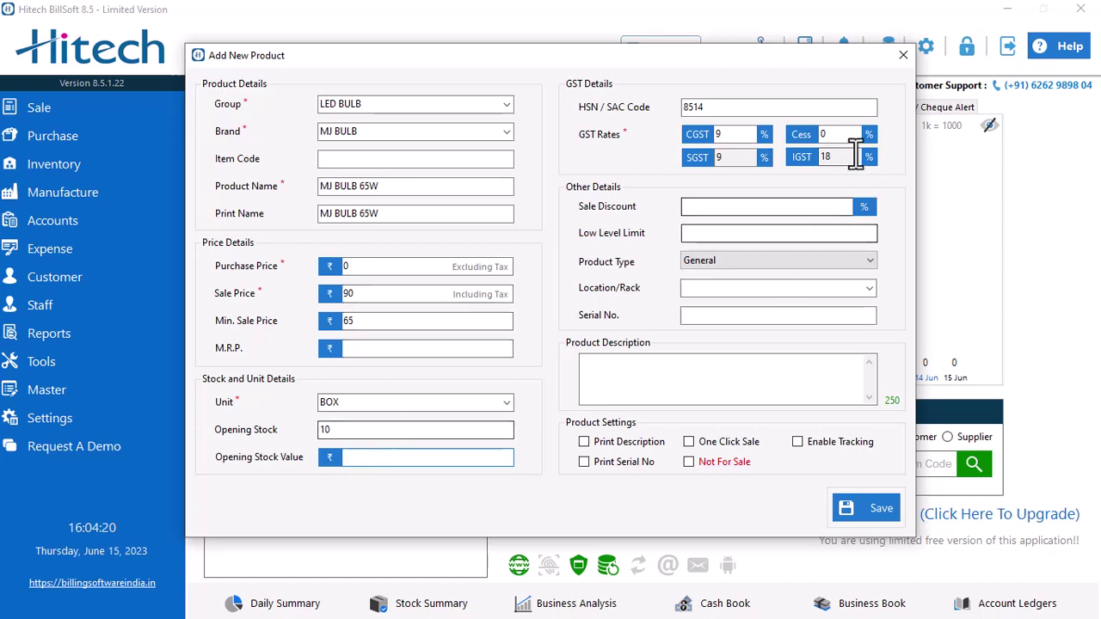
- Enter an opening stock value of 50 and save MJ BULB 65W
click(860, 513)
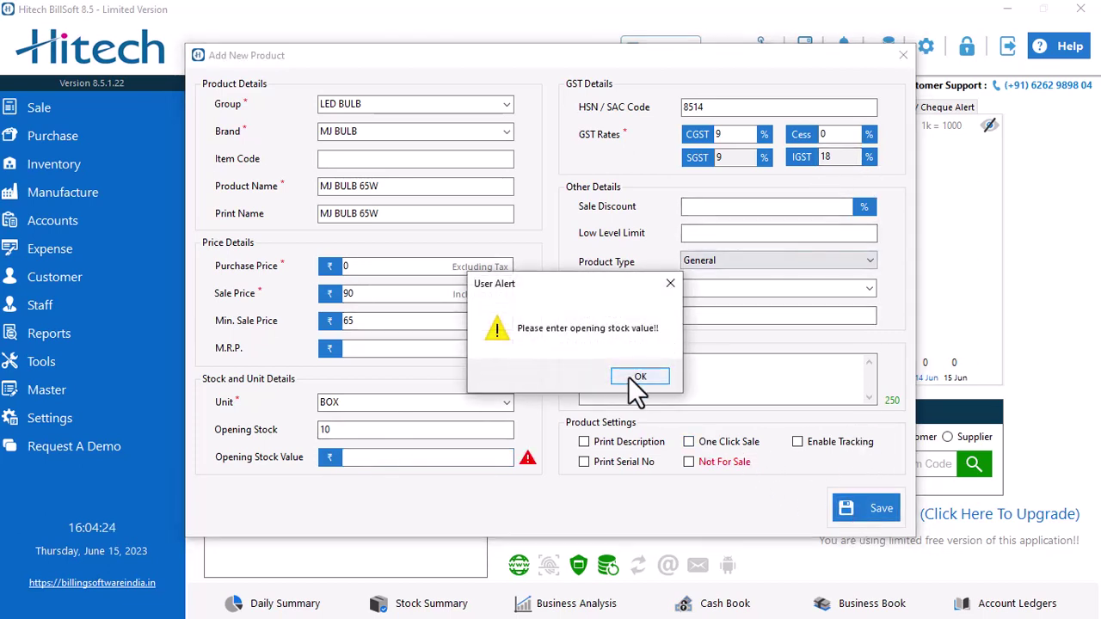
click(637, 371)
text(50)
click(859, 497)
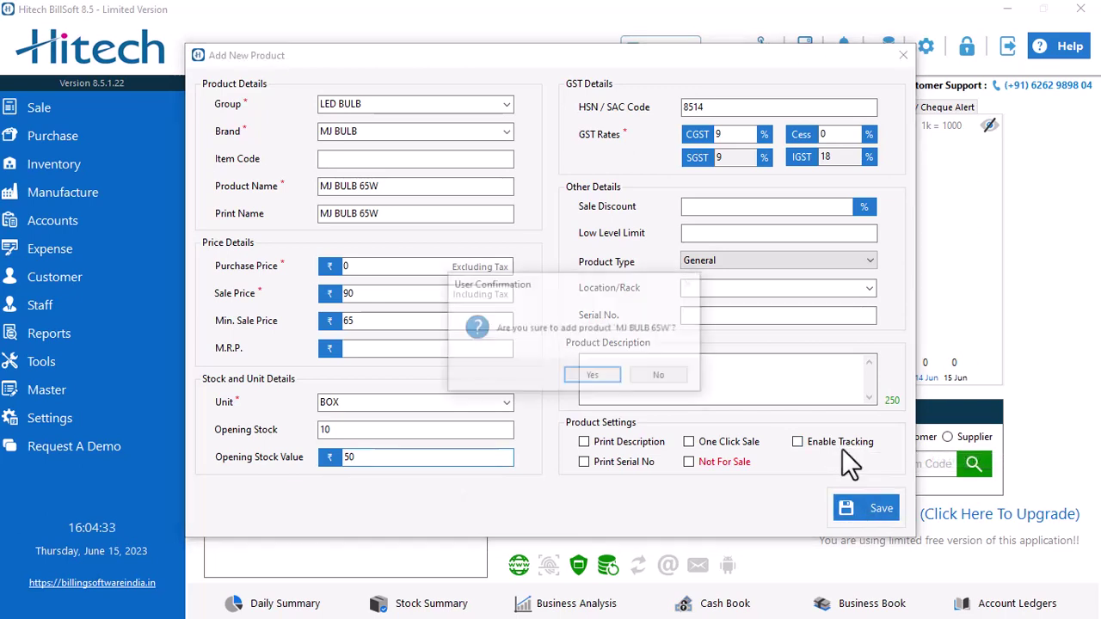
click(593, 371)
click(676, 379)
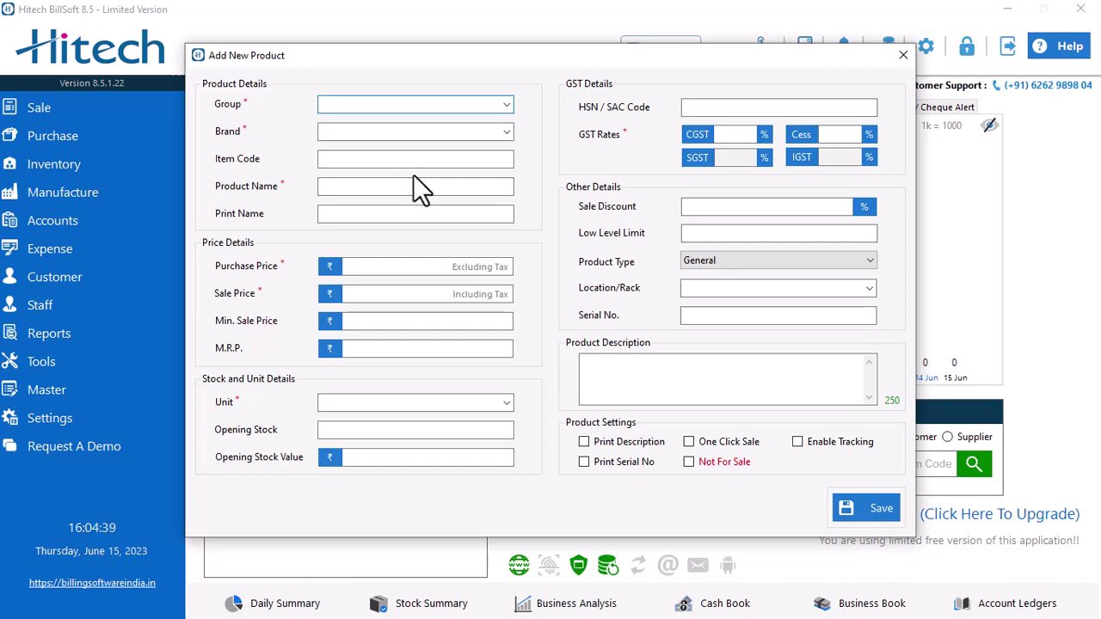
- Create and save a new product group named LAMP BODY
text(LAM)
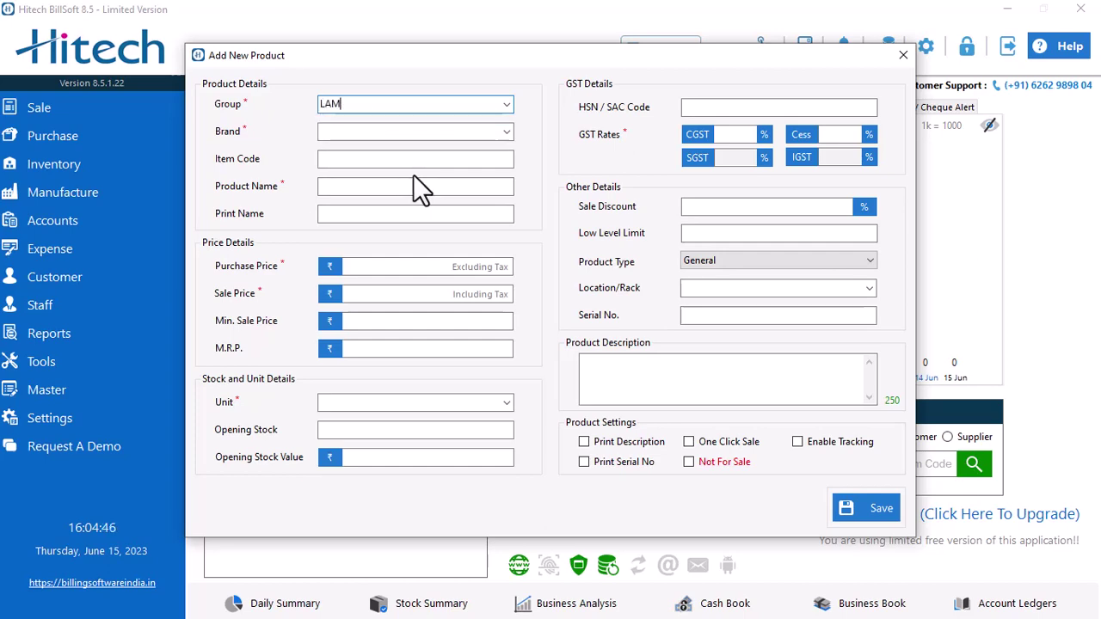
text(P BODY)
key(Tab)
click(634, 378)
click(848, 212)
- Fill in product LAMB BODY with purchase price 10, sale price 0, marked Not For Sale
click(499, 131)
click(417, 188)
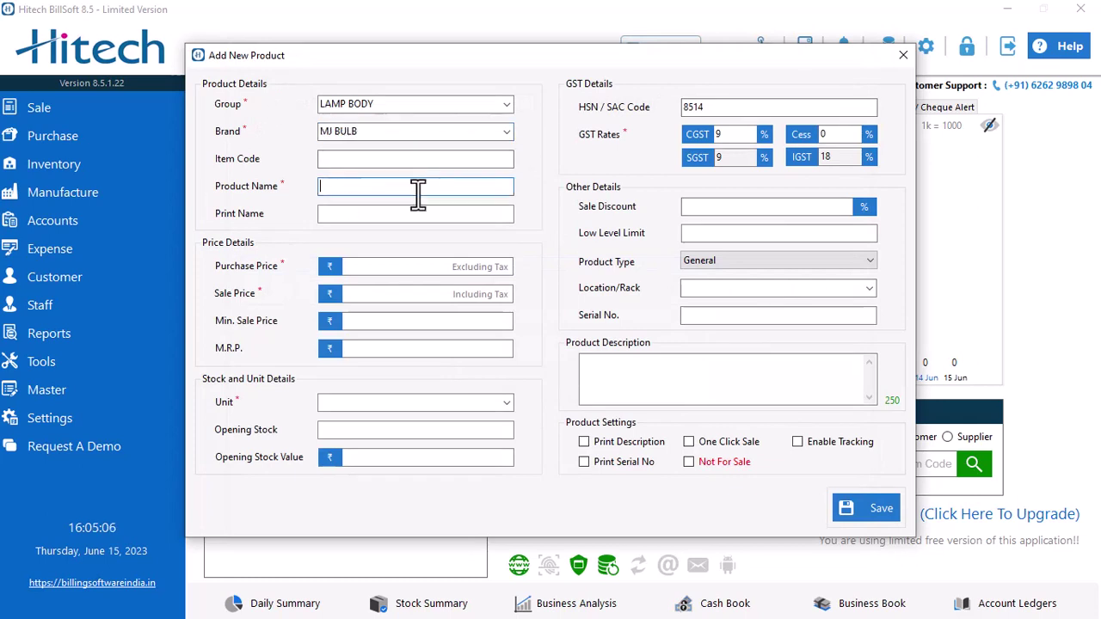
text(LAMB BODY)
click(393, 267)
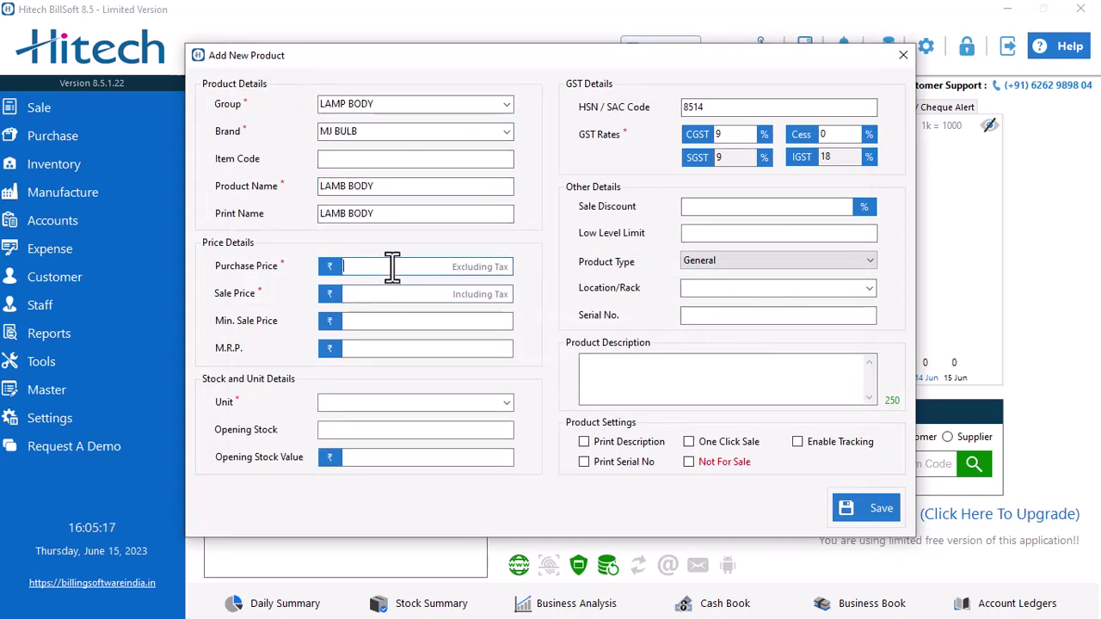
text(10)
click(379, 292)
text(0)
click(690, 464)
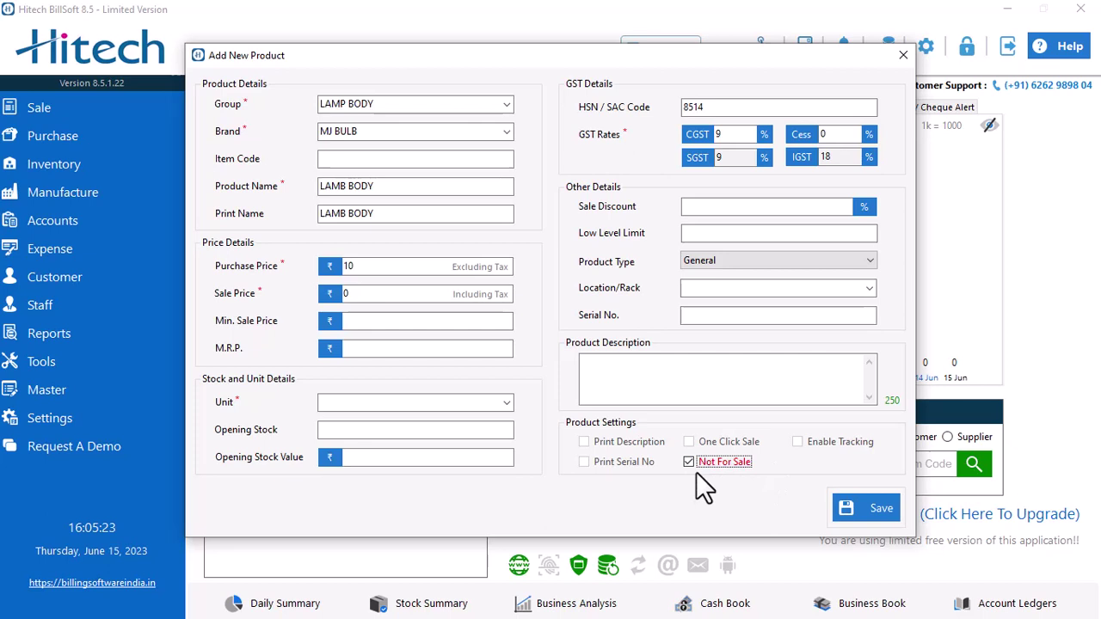
- Choose unit PCS and save the LAMB BODY product
click(860, 507)
click(634, 380)
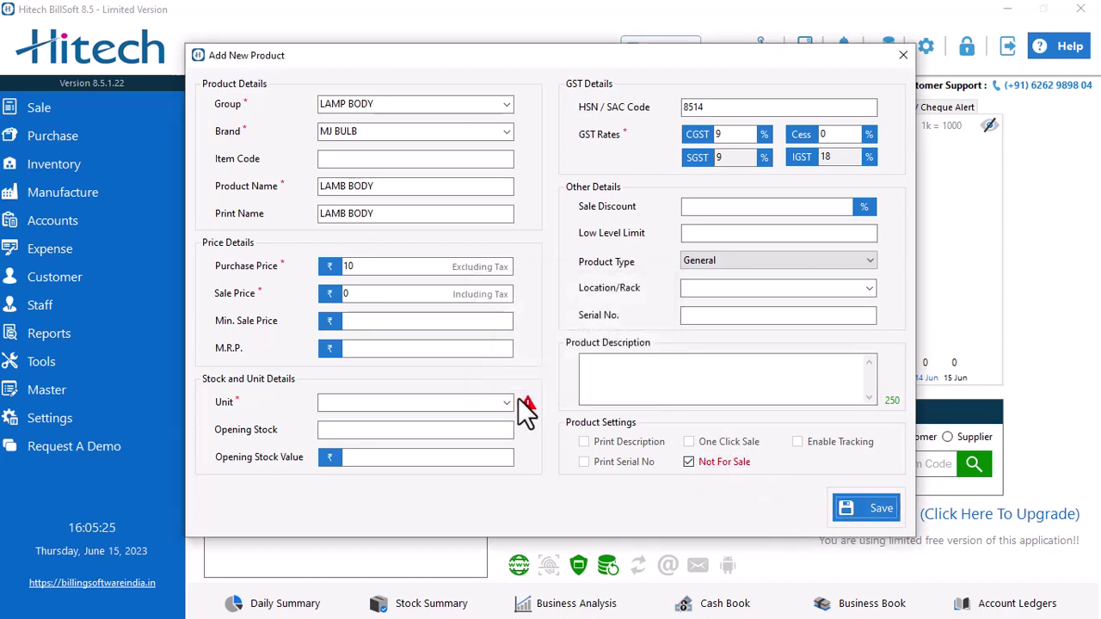
click(514, 402)
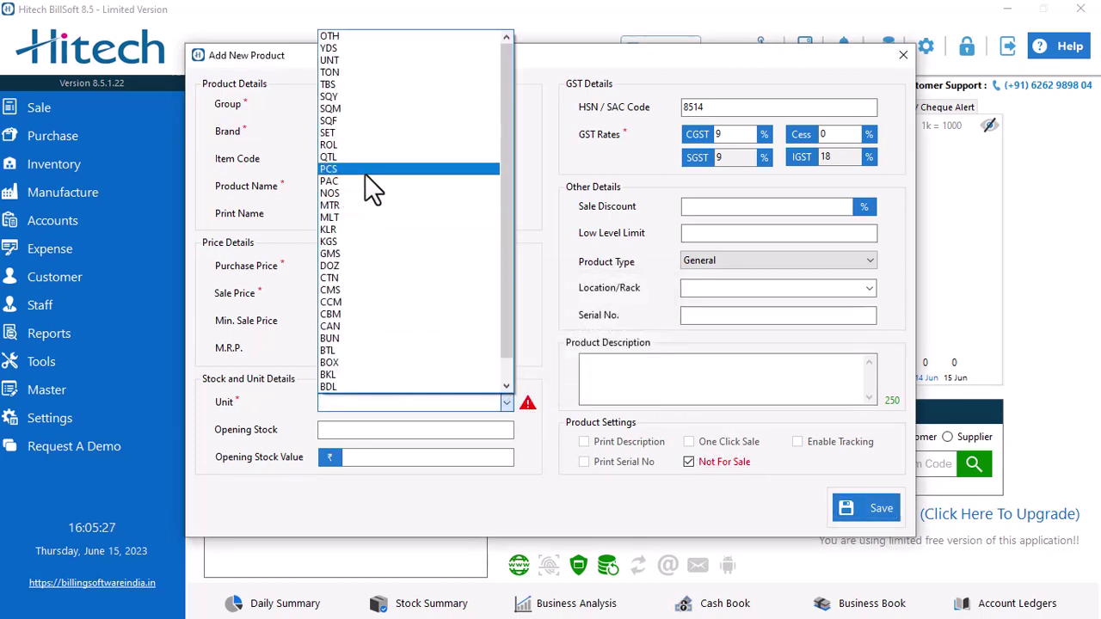
scroll(356, 329, down, 1)
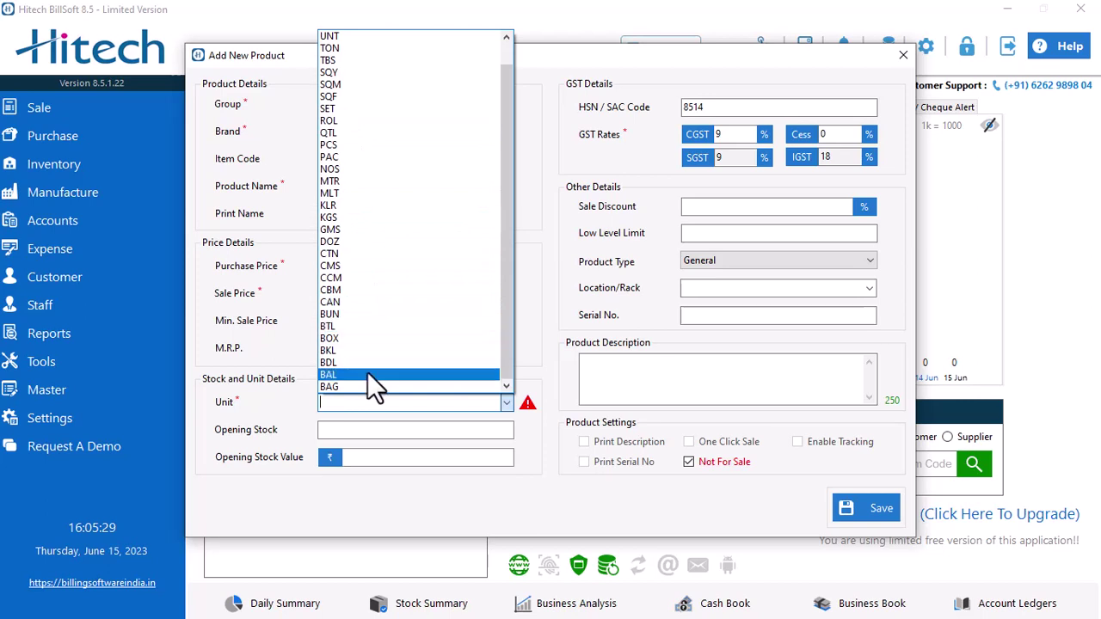
scroll(370, 385, up, 1)
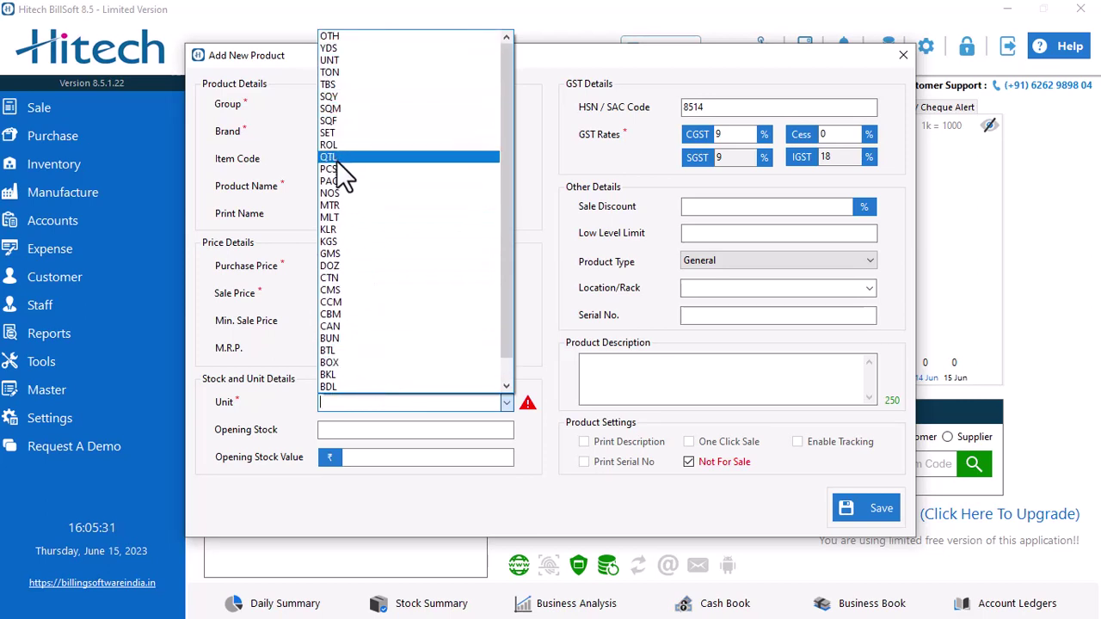
click(336, 168)
click(878, 509)
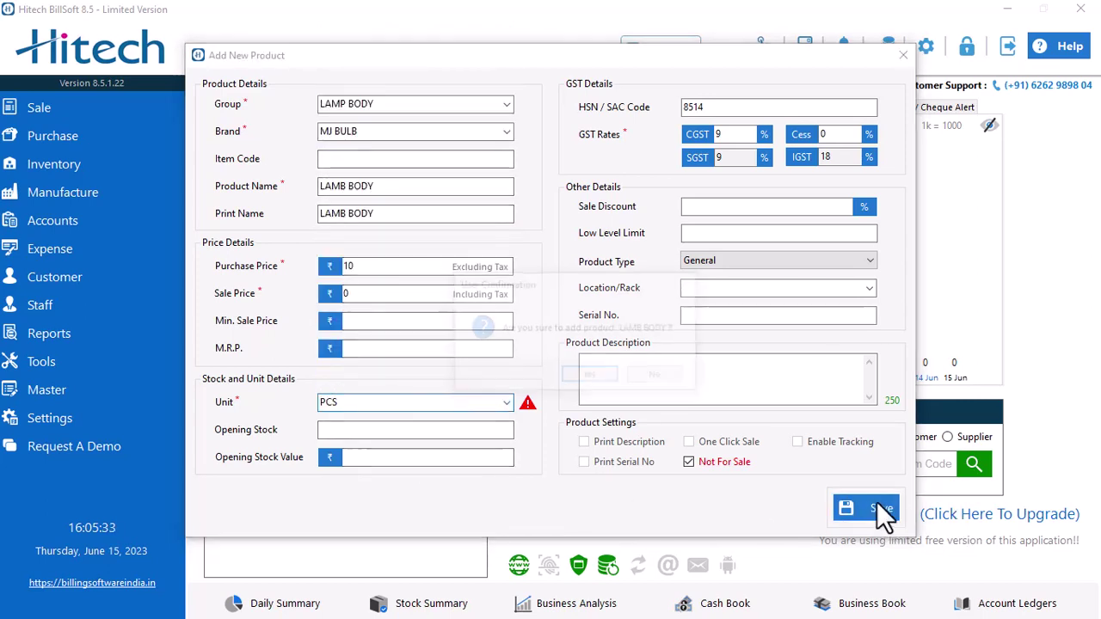
click(587, 375)
click(680, 378)
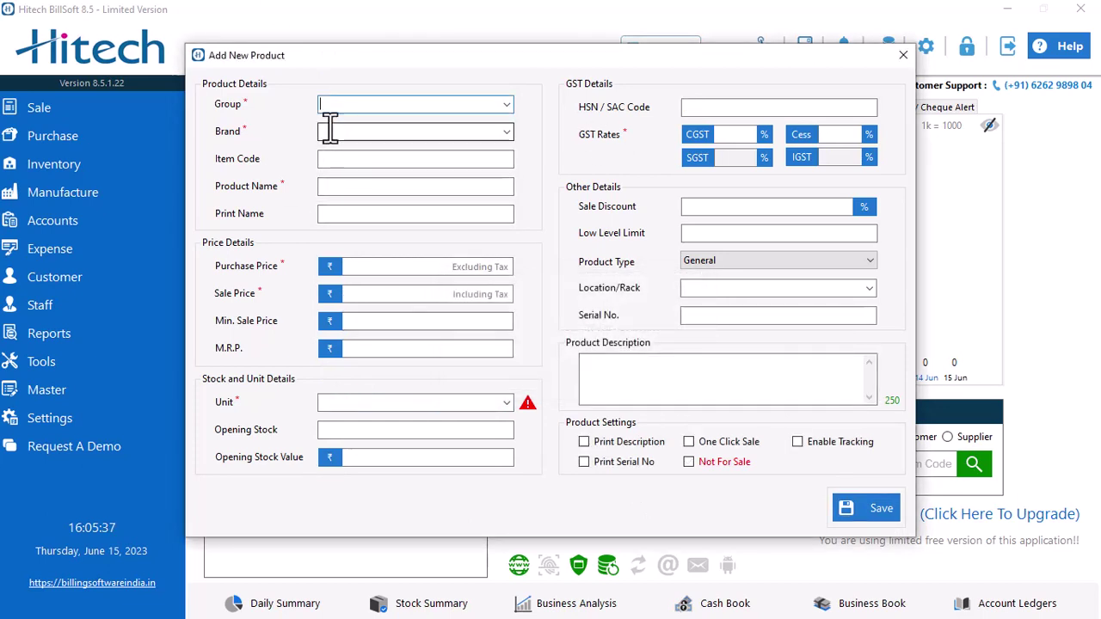
- Create a Base group with HSN 8514 and save LED Base as a not-for-sale product
text(B)
text(ase)
key(Return)
text(8514)
click(818, 208)
text(MJ BULB)
key(BackSpace)
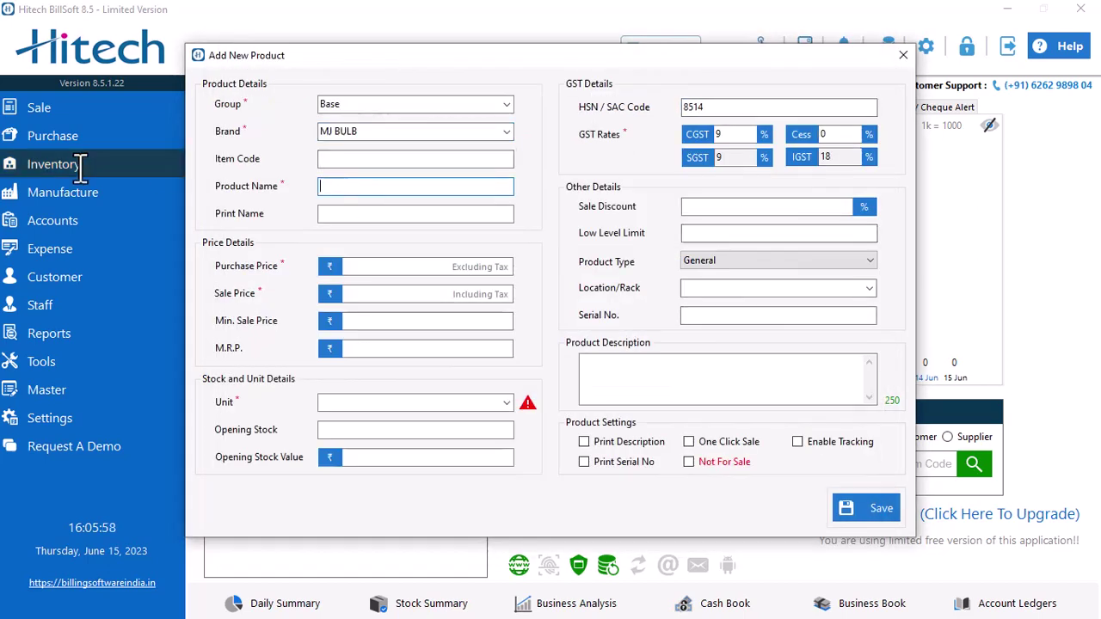
text(LED Base10)
click(689, 461)
click(851, 511)
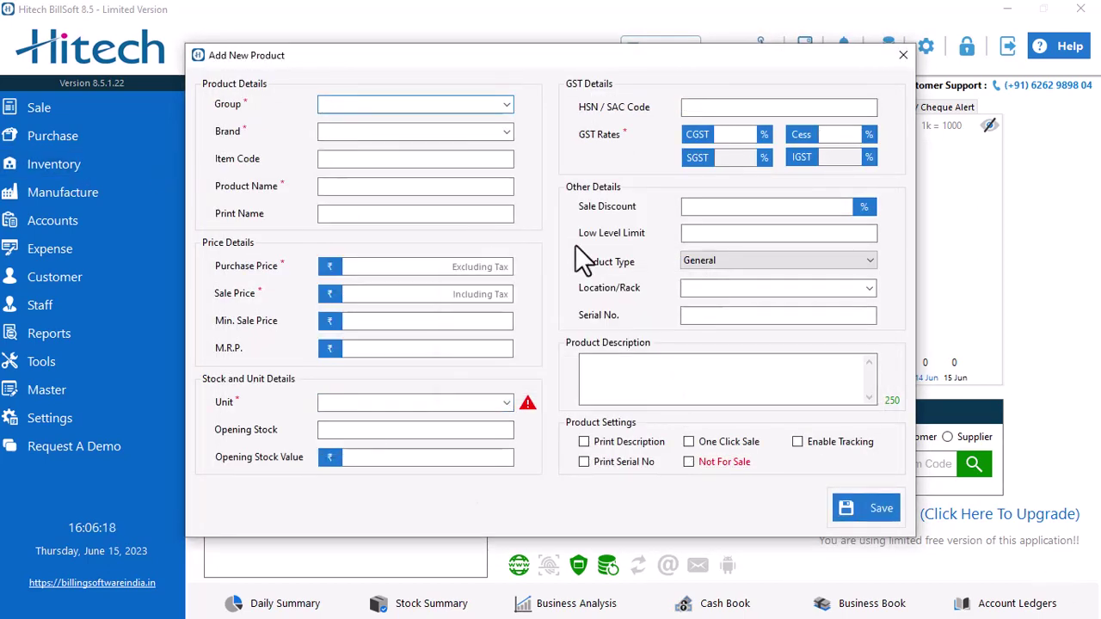
- Create an RC Driver group and add product RC Driver in LED BULB, price 5, unit PCS
text(RC Driver)
key(Return)
click(833, 215)
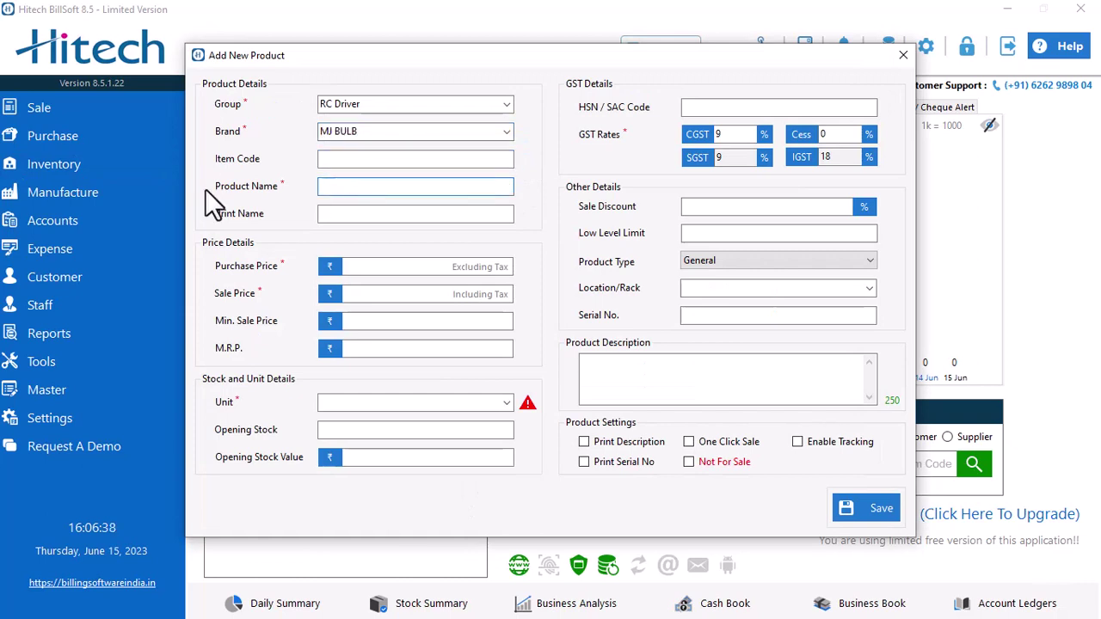
text(RC Driver)
click(506, 104)
click(489, 267)
text(514)
click(408, 294)
click(506, 402)
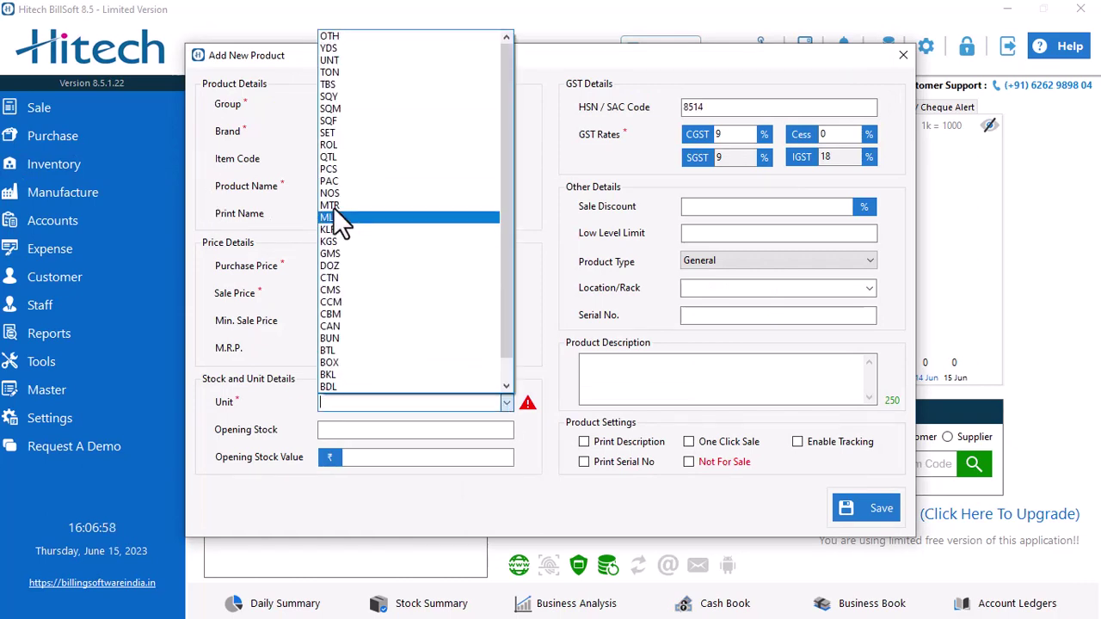
click(339, 216)
click(866, 508)
click(590, 374)
click(359, 185)
- Add the LED PCB product with purchase price 10
text(led p)
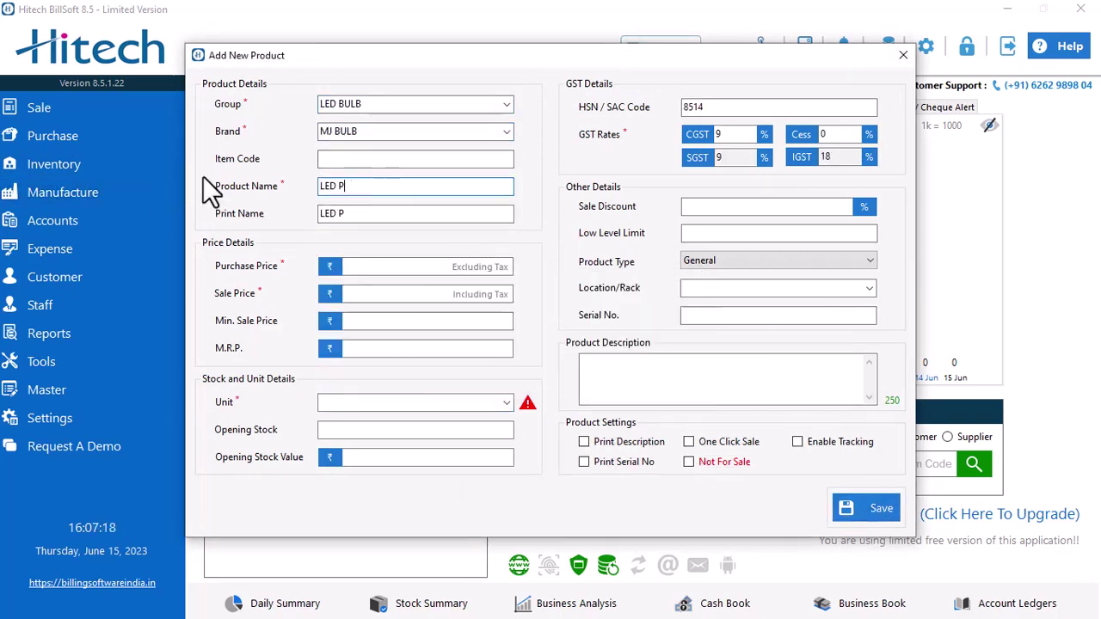
text(cb)
click(422, 267)
text(10)
click(467, 294)
click(866, 509)
- Add BOX in the LED BULB group at purchase price 8, then close the form
click(413, 104)
click(361, 145)
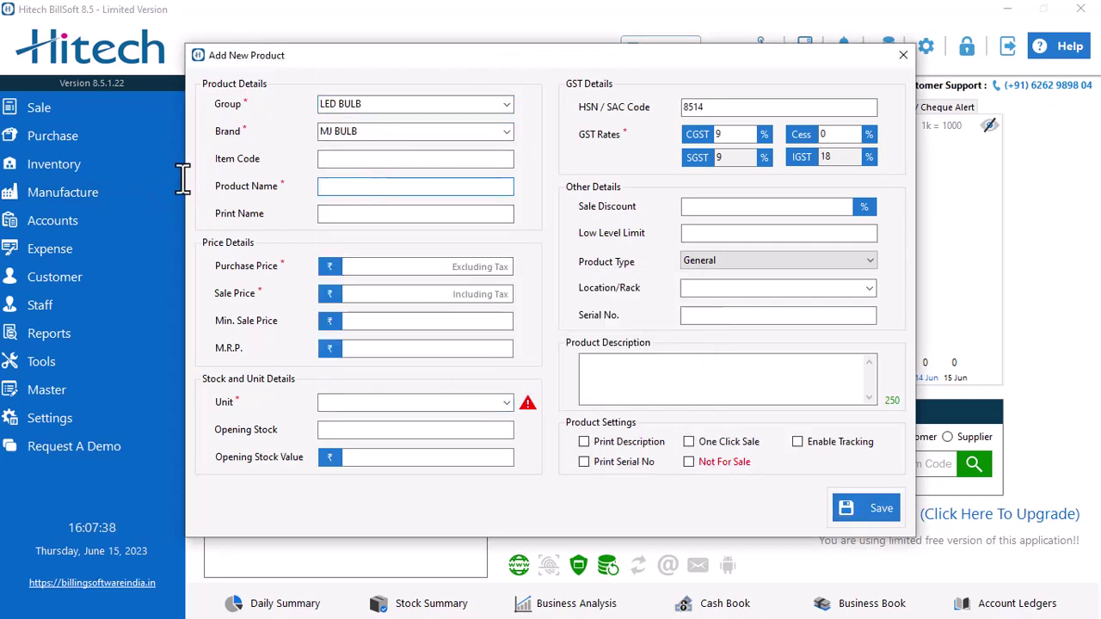
text(BOX)
click(381, 266)
text(8)
click(507, 402)
click(339, 132)
click(881, 512)
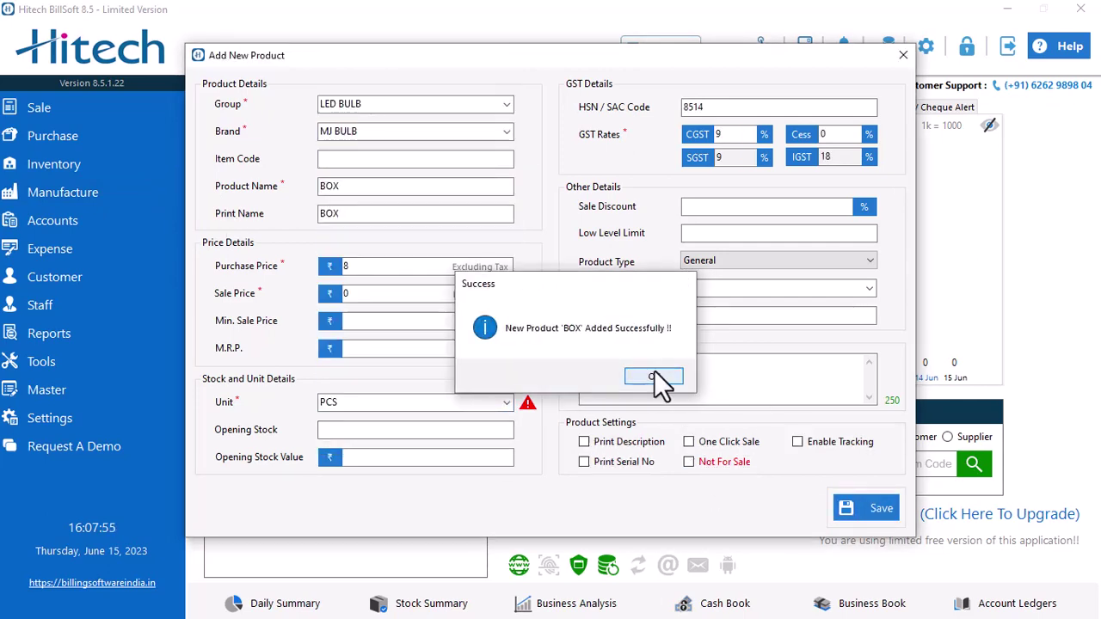
click(653, 374)
click(902, 54)
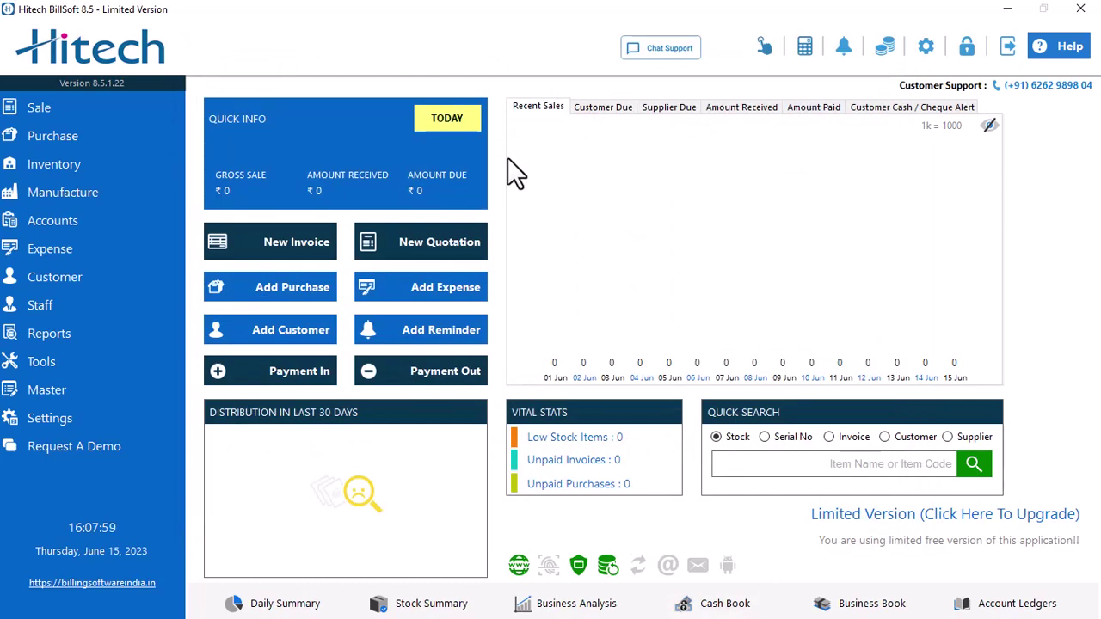
- Open Manufacture > Add Bill of Material and choose MJ BULB 65W as the assembled item
click(112, 192)
mouse_move(253, 210)
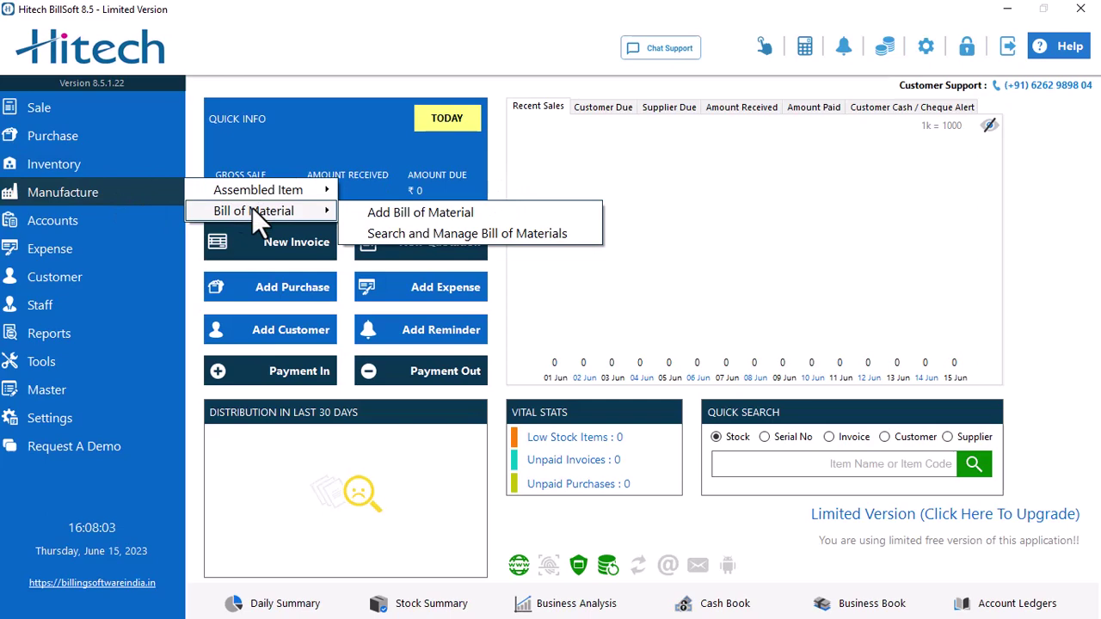
click(442, 217)
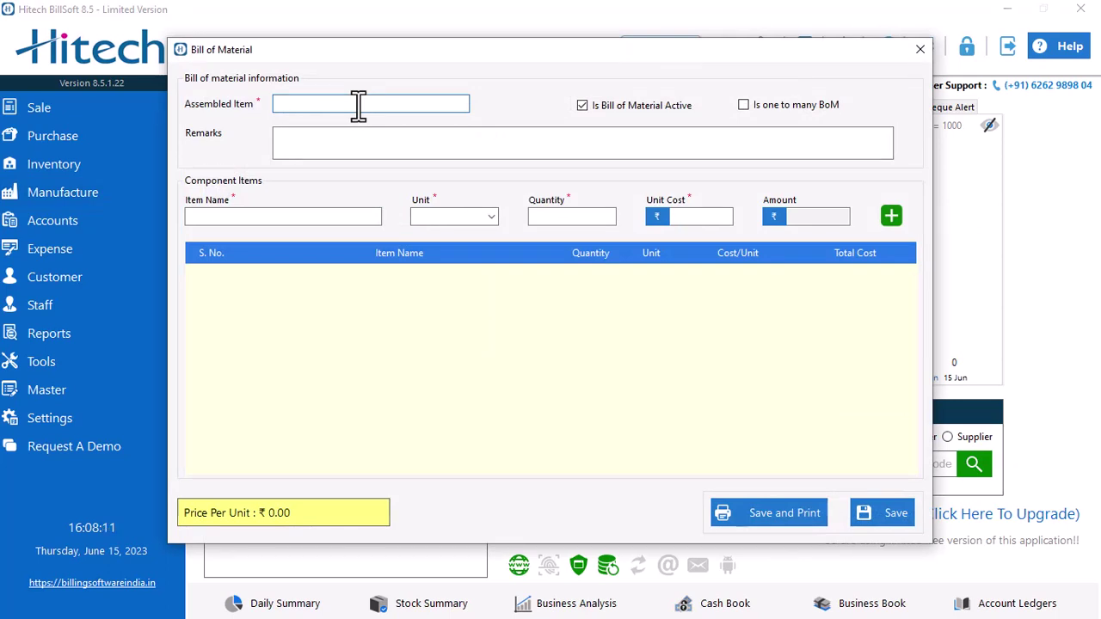
text(MJ )
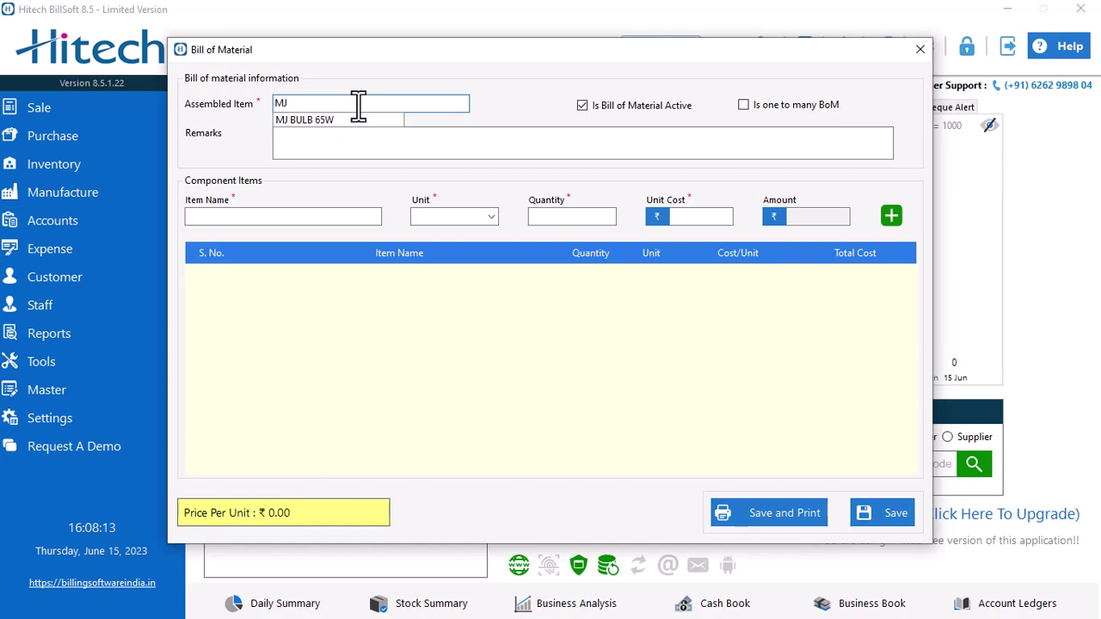
text(L)
key(BackSpace)
click(317, 118)
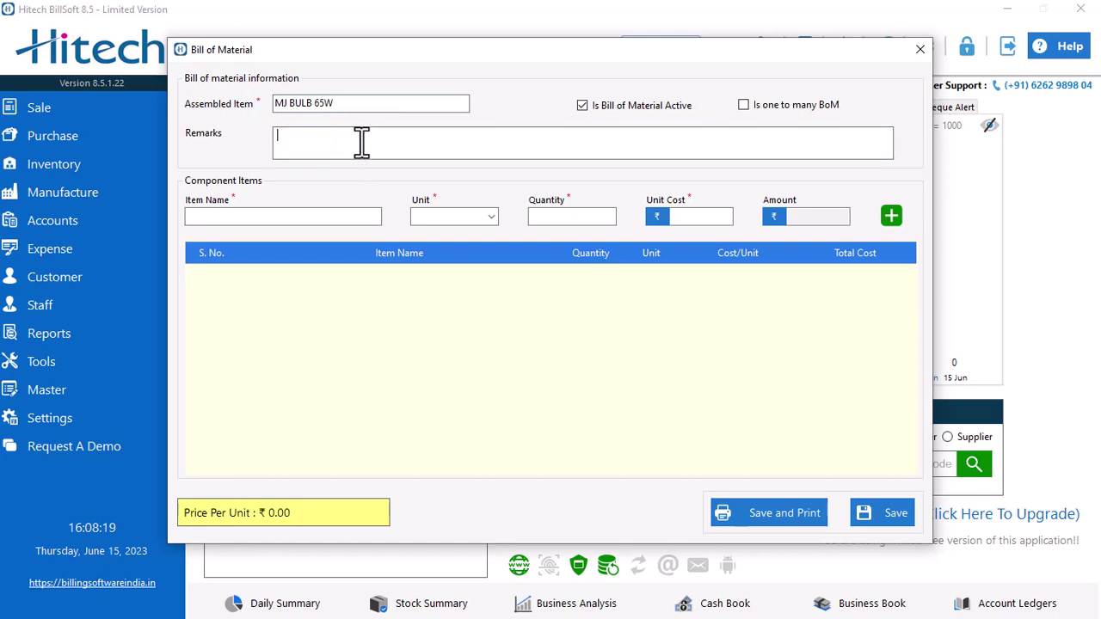
click(364, 103)
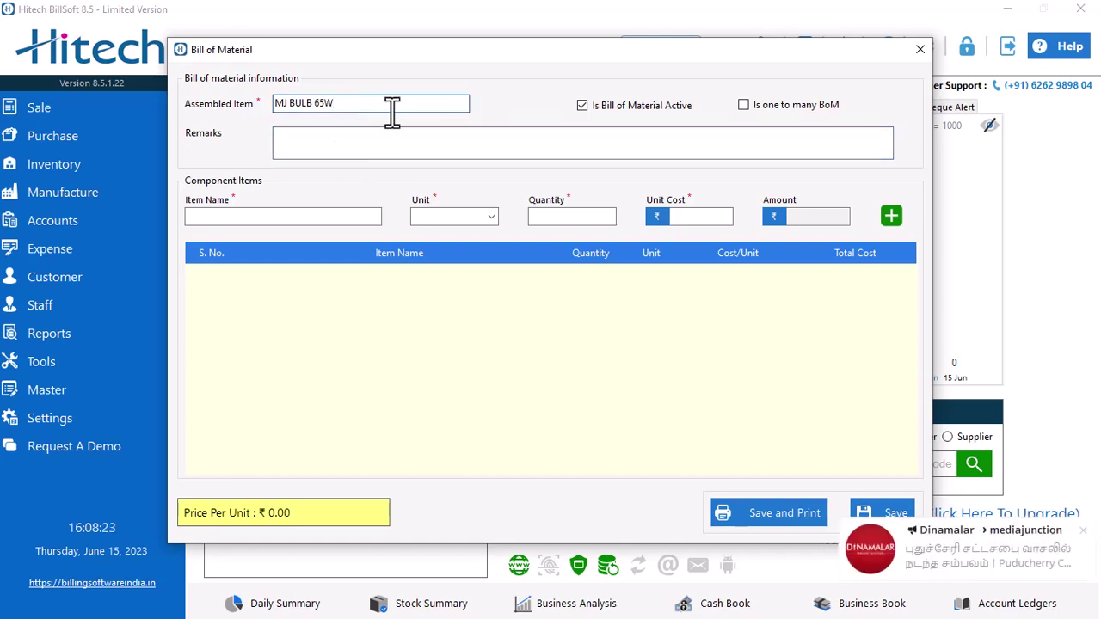
key(Tab)
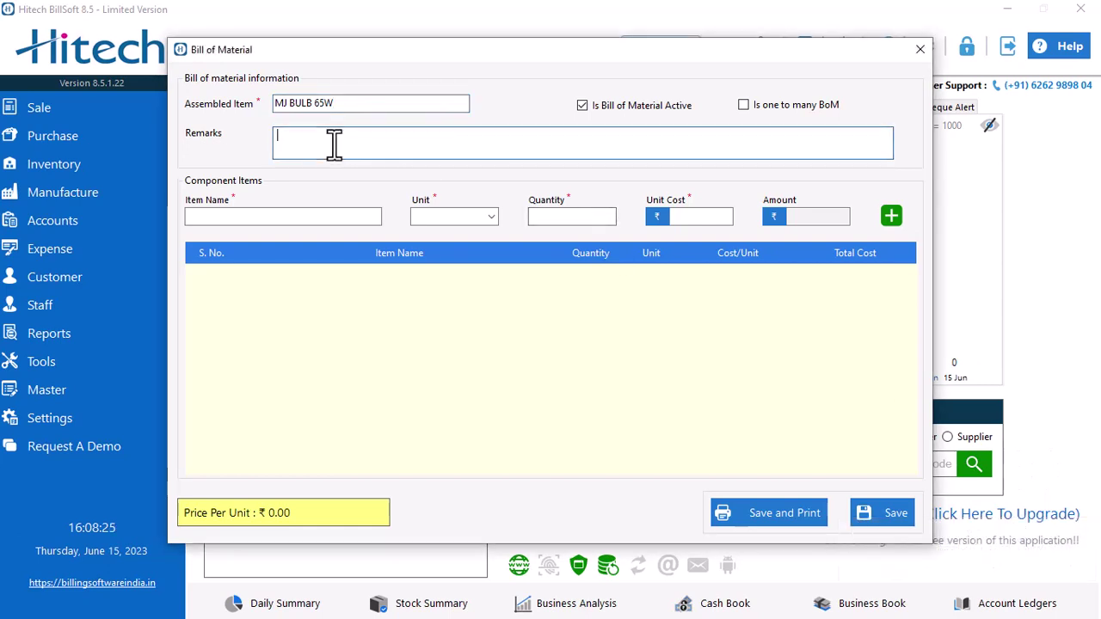
- Make the bill one-to-many and add LAMB BODY as the first component
click(743, 104)
click(262, 215)
text(C)
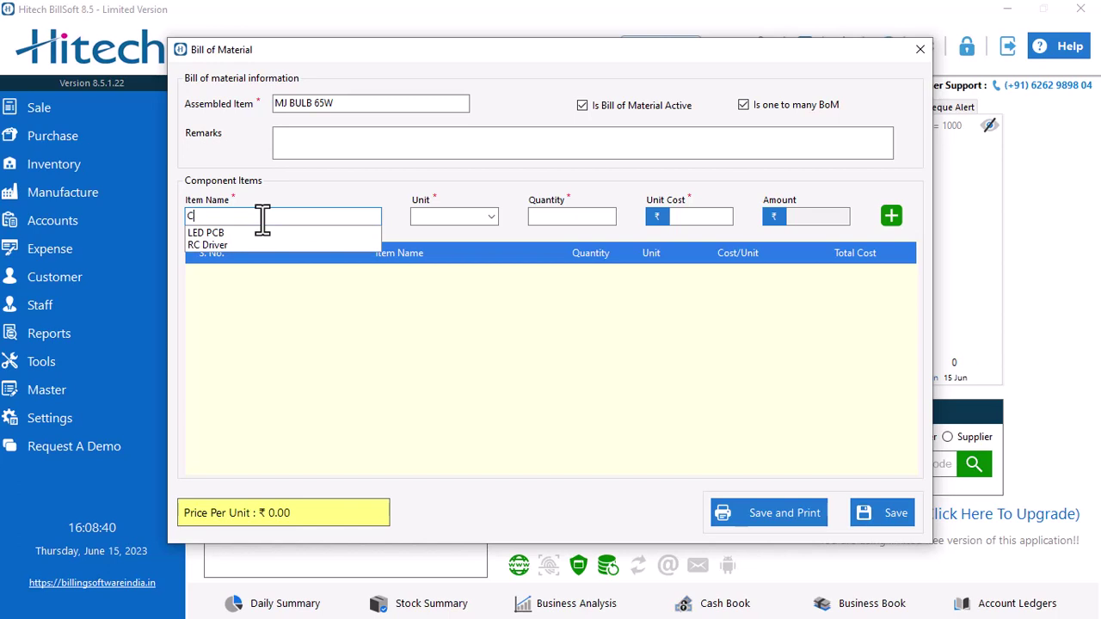
text(C)
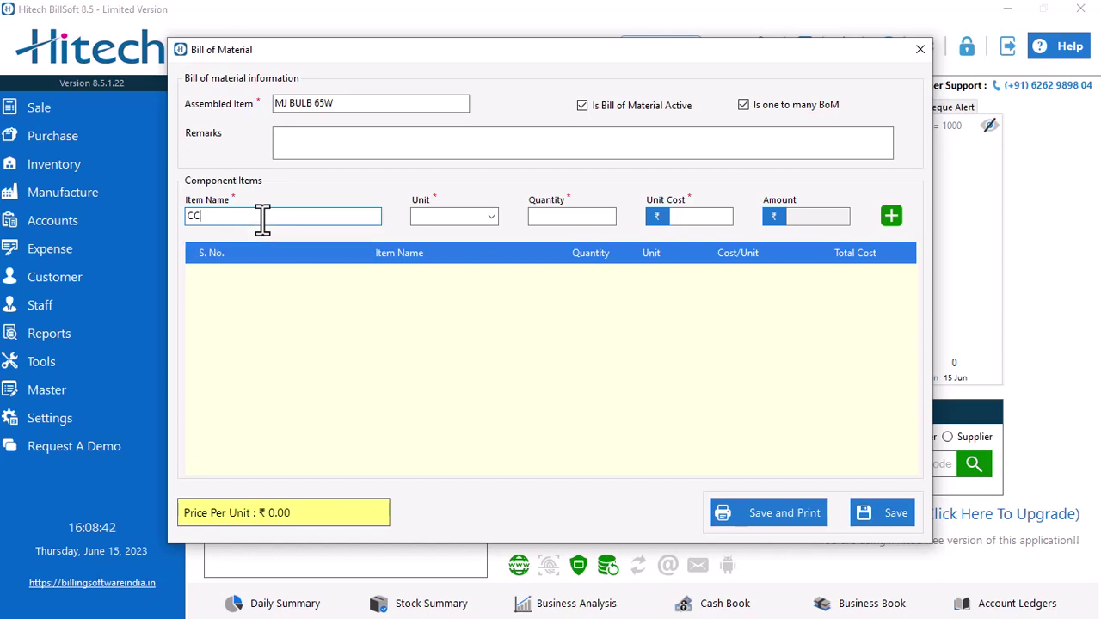
key(BackSpace)
key(BackSpace)
text(LAM)
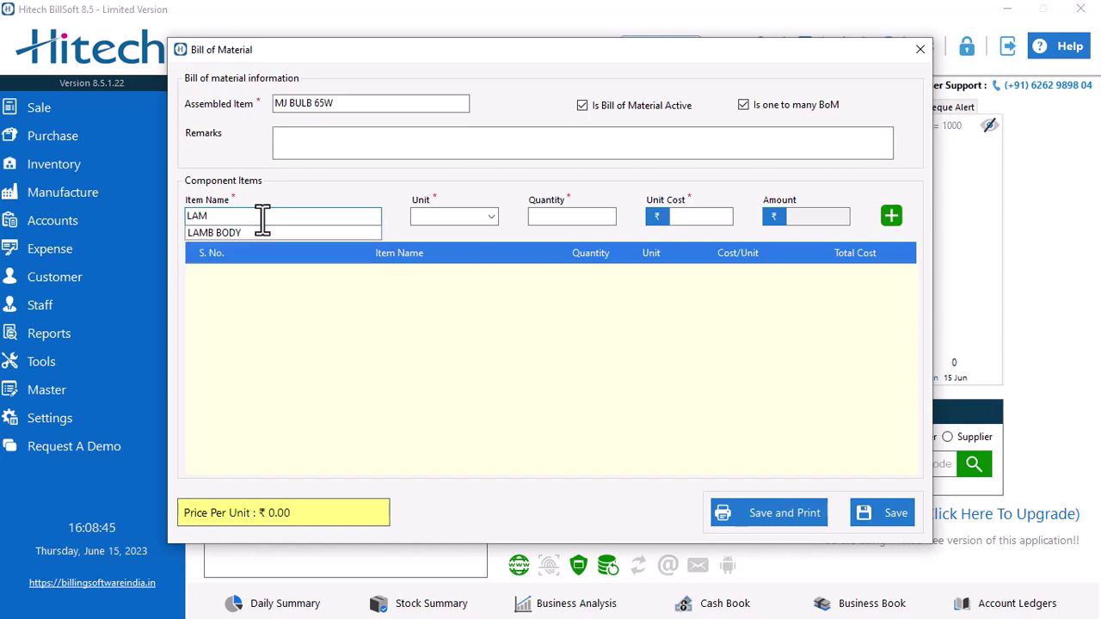
key(Down)
key(Return)
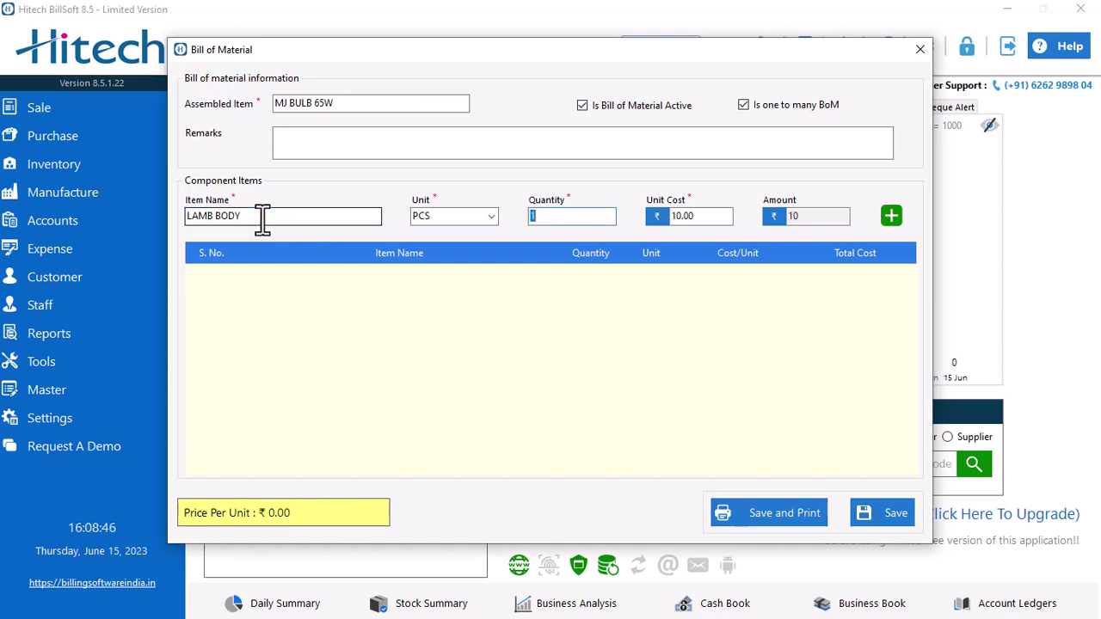
click(893, 217)
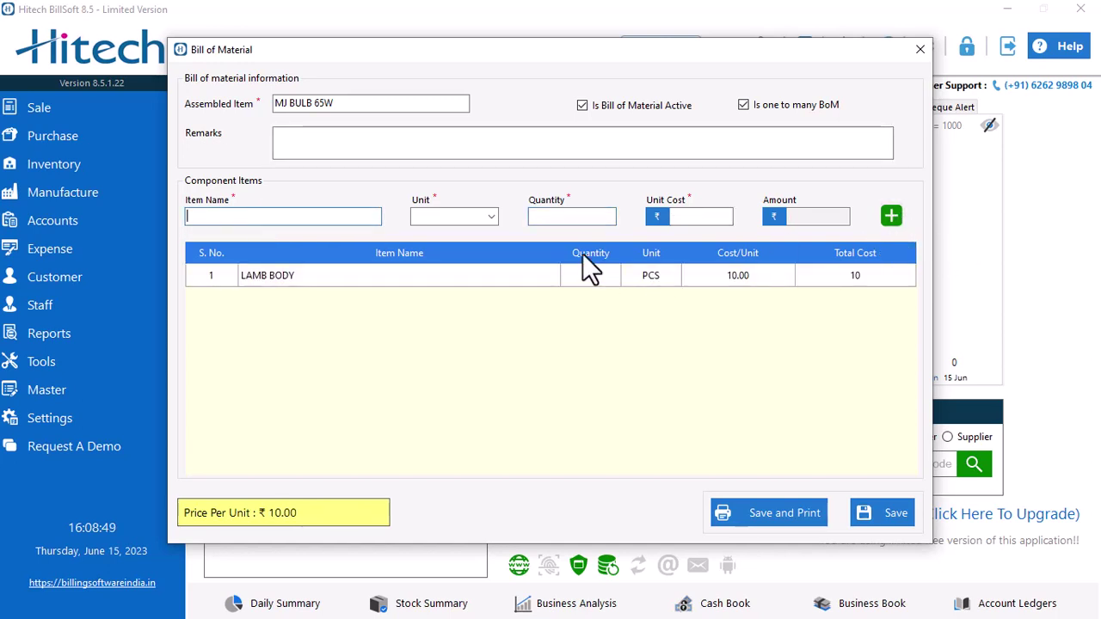
- Add LED Base, RC Driver, LED PCB and BOX as the remaining components
text(BAS)
click(288, 228)
click(891, 216)
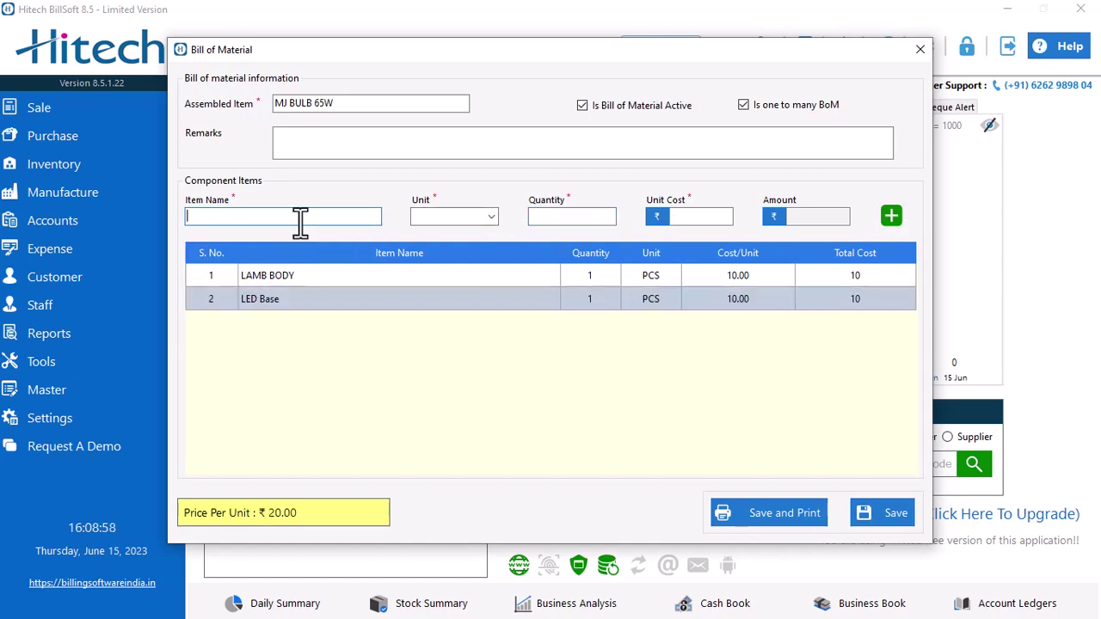
text(RC)
click(258, 233)
click(891, 216)
text(LE)
click(215, 246)
click(891, 216)
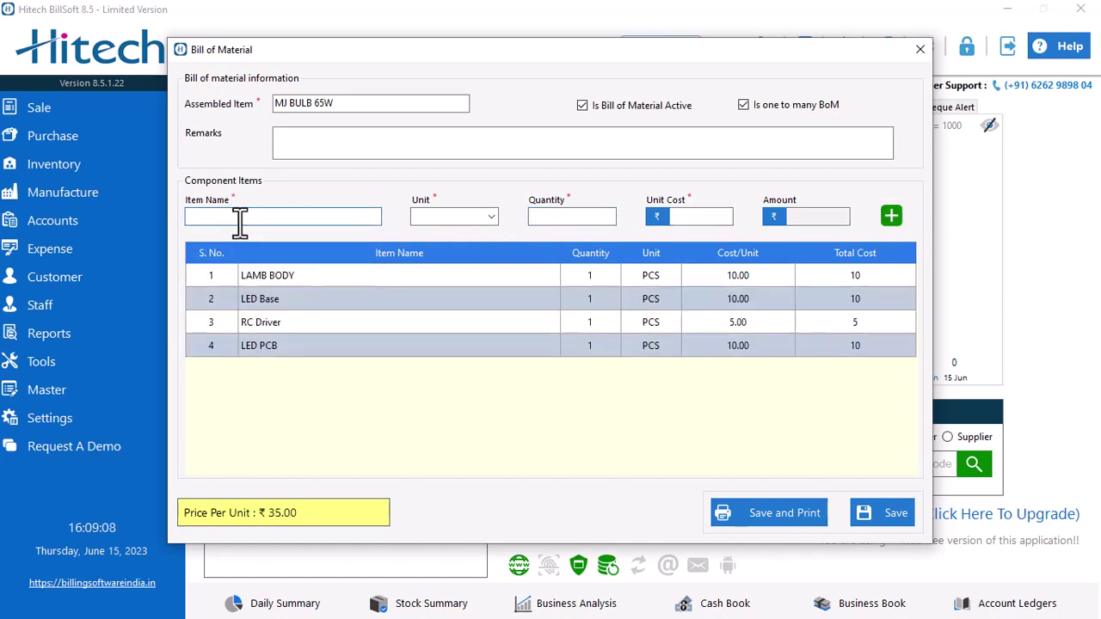
text(BO)
click(223, 230)
click(890, 216)
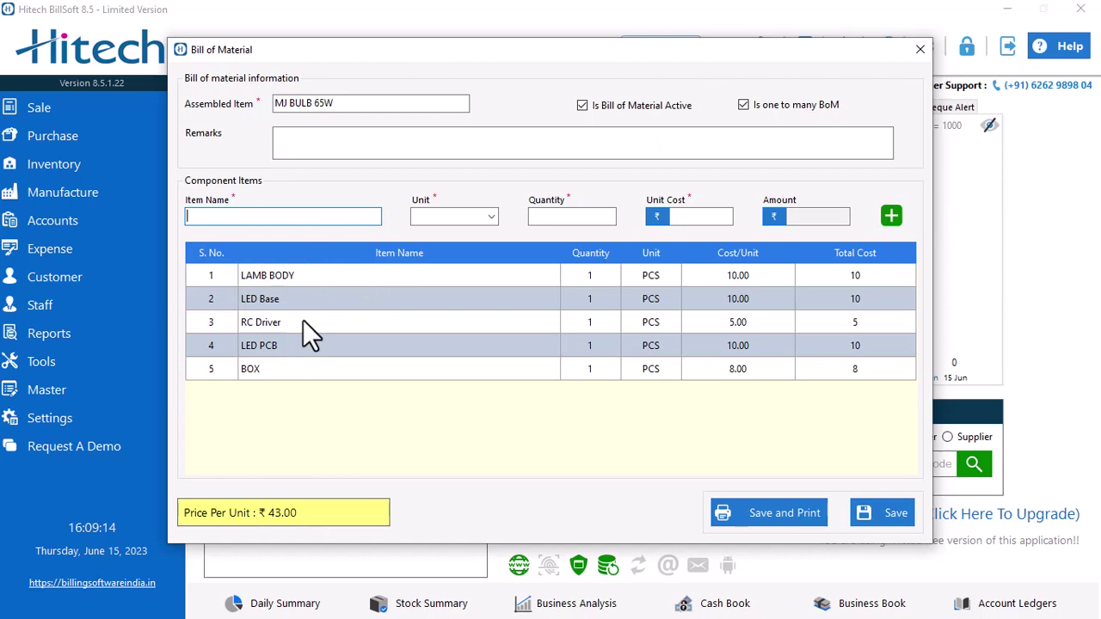
click(338, 104)
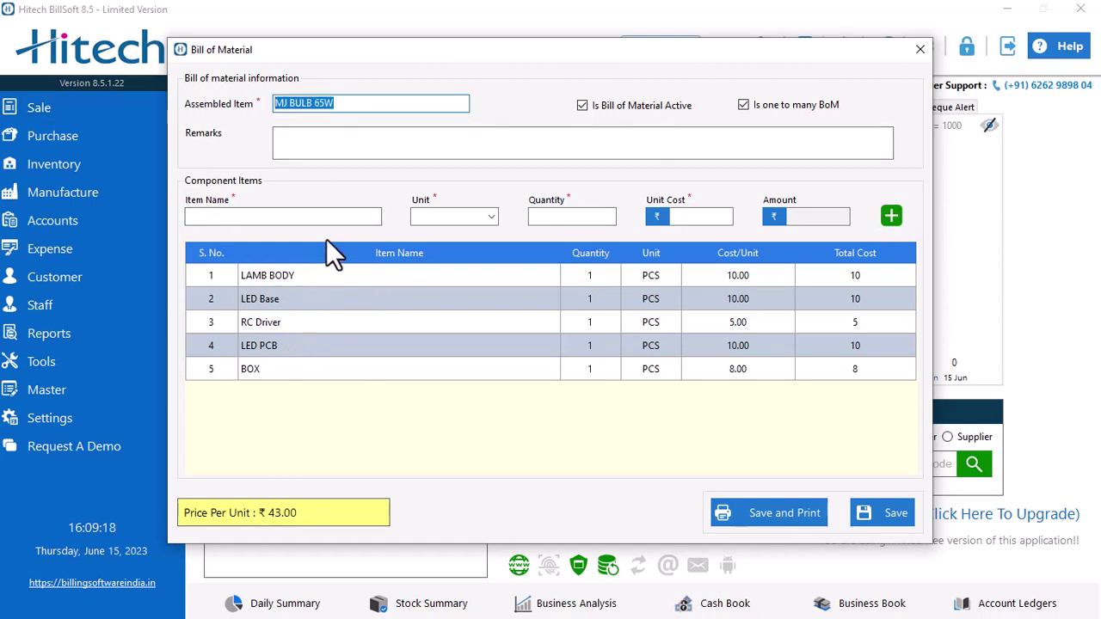
click(306, 215)
- Remove the stray 'C' from the component name in the MJ BULB 65W bill of material
text(C)
key(BackSpace)
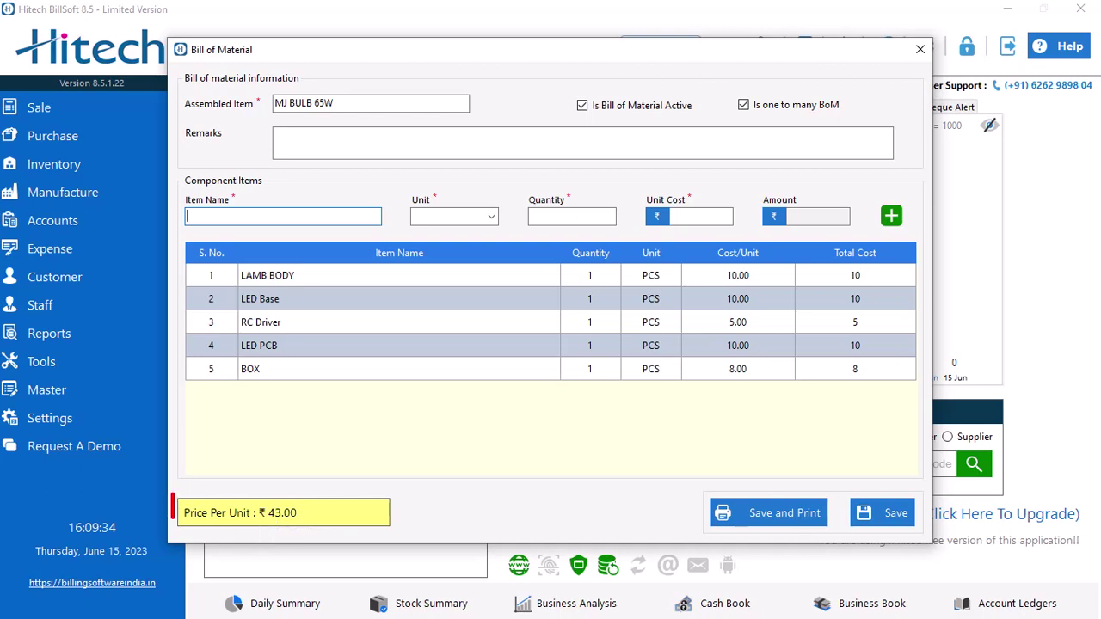
mouse_move(173, 519)
mouse_down()
mouse_move(280, 527)
mouse_move(409, 503)
mouse_move(187, 483)
mouse_move(168, 493)
mouse_up()
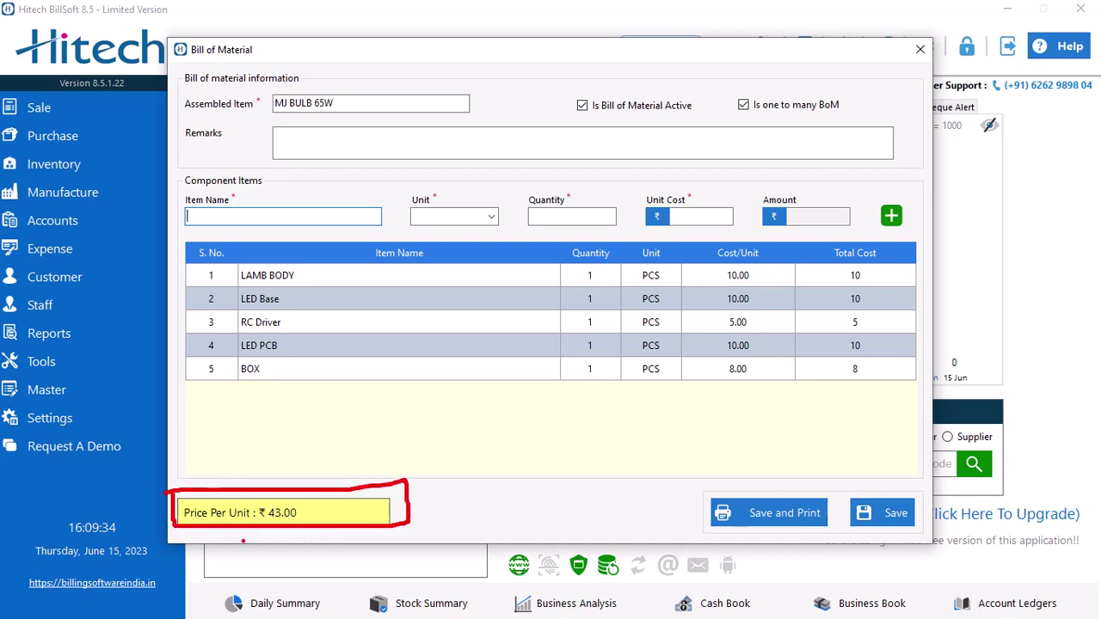
key(Escape)
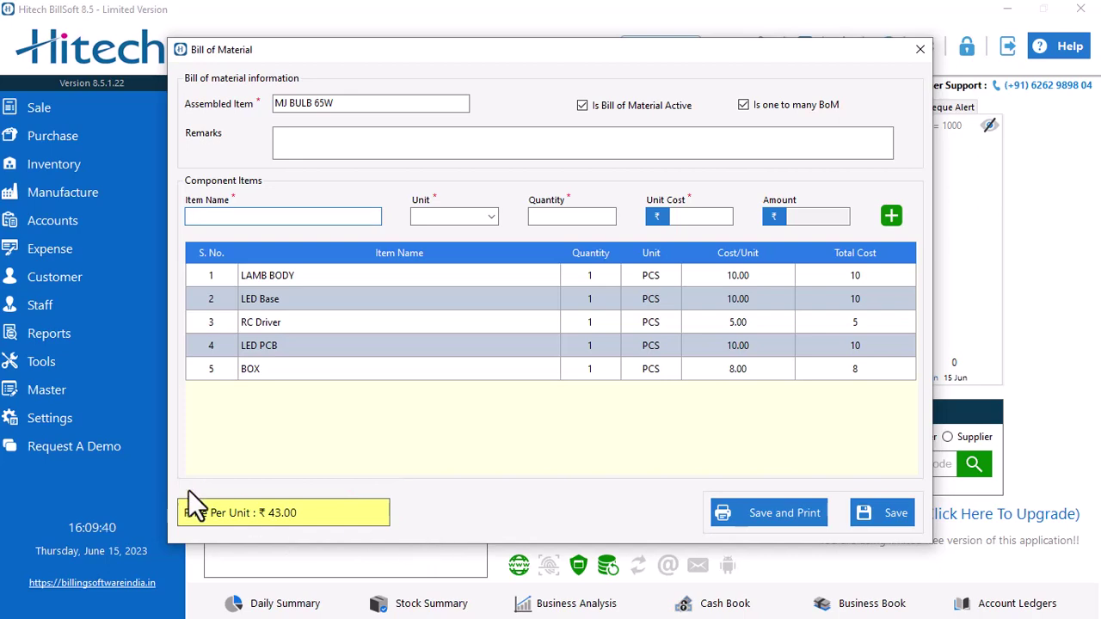
- Save the five-component MJ BULB 65W bill of material, confirming Yes
click(894, 514)
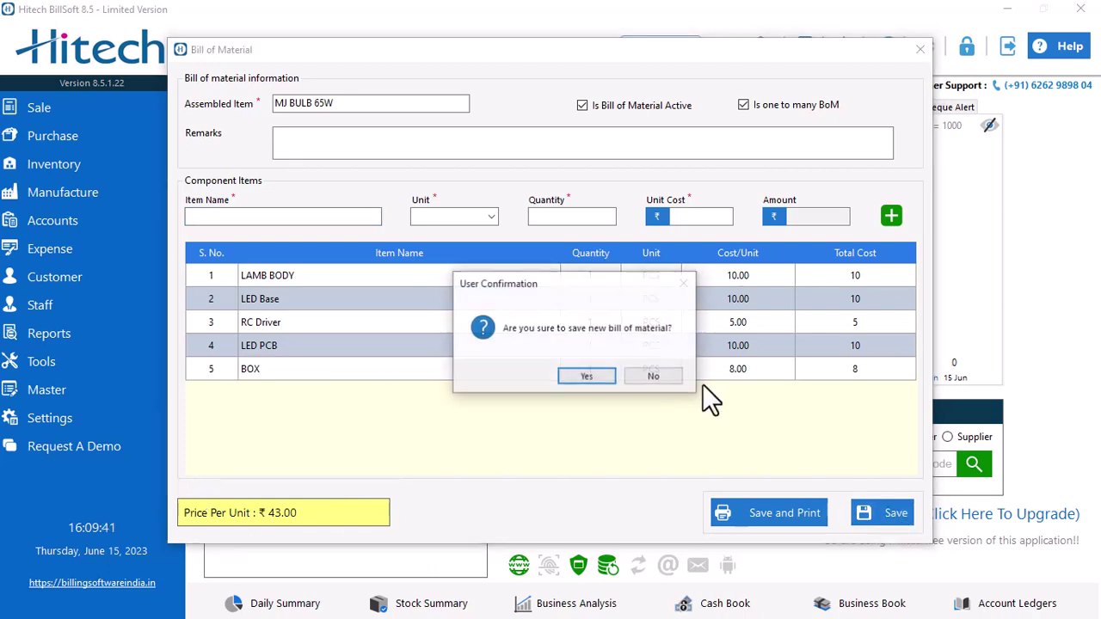
click(585, 376)
click(62, 191)
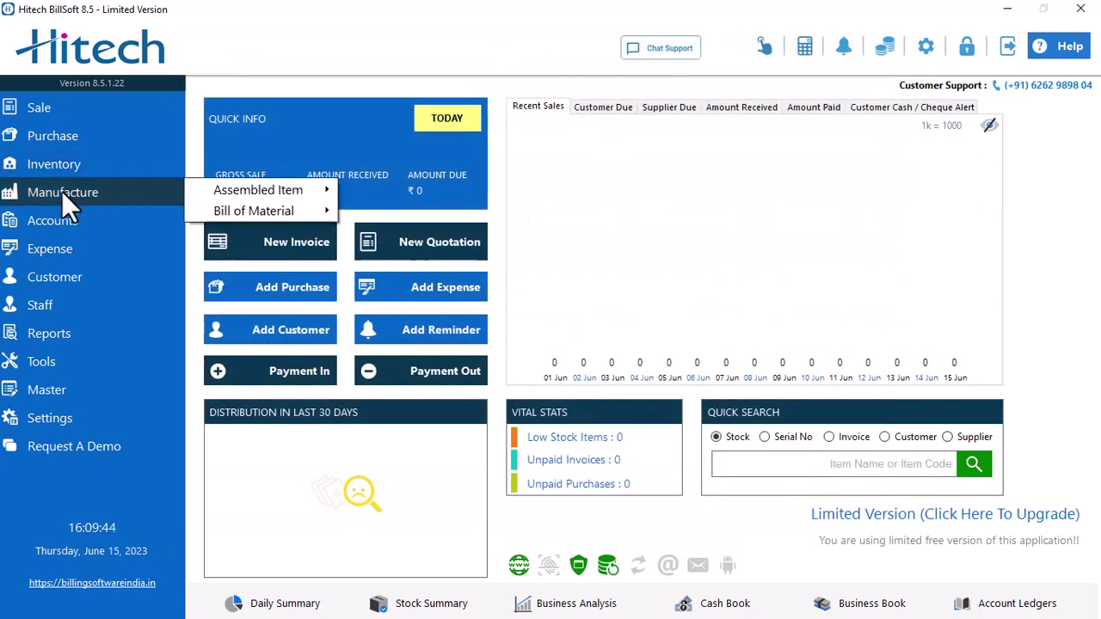
mouse_move(254, 210)
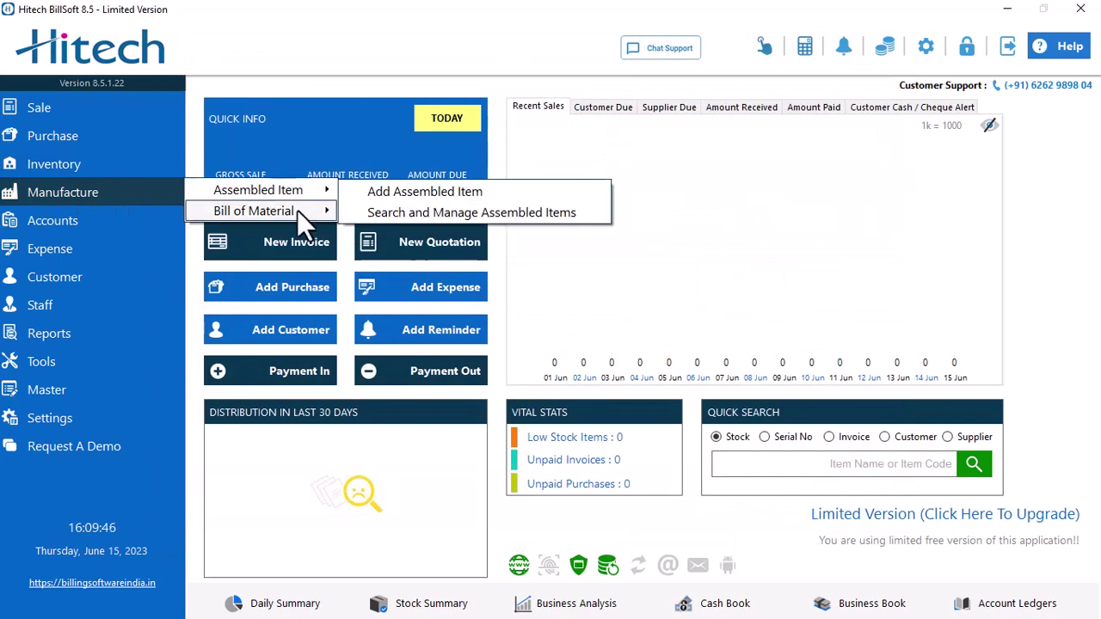
click(430, 234)
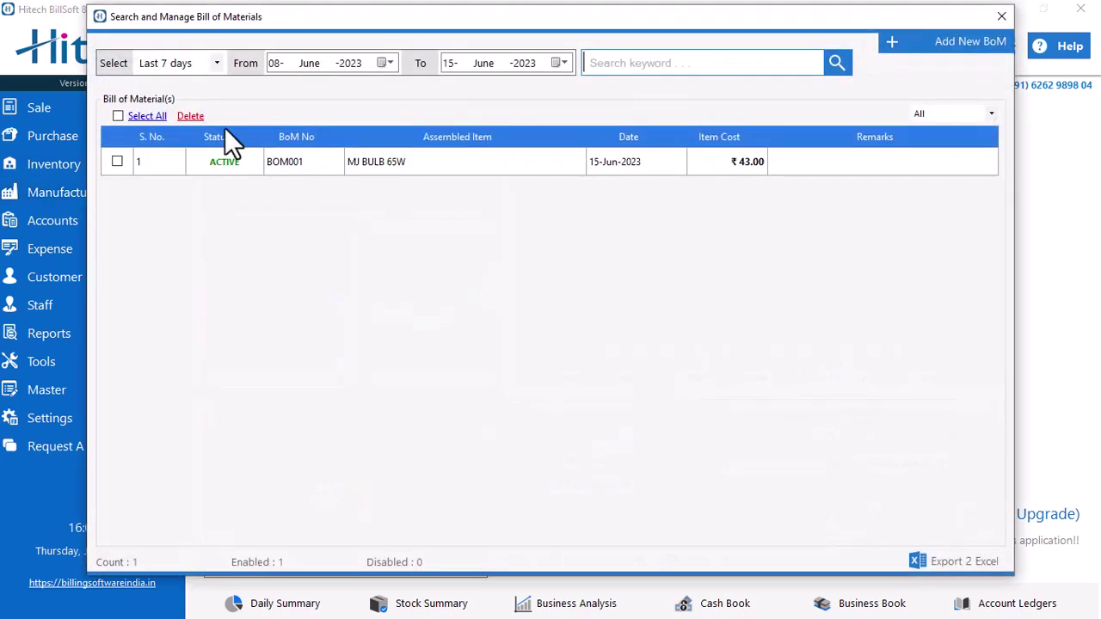
click(997, 19)
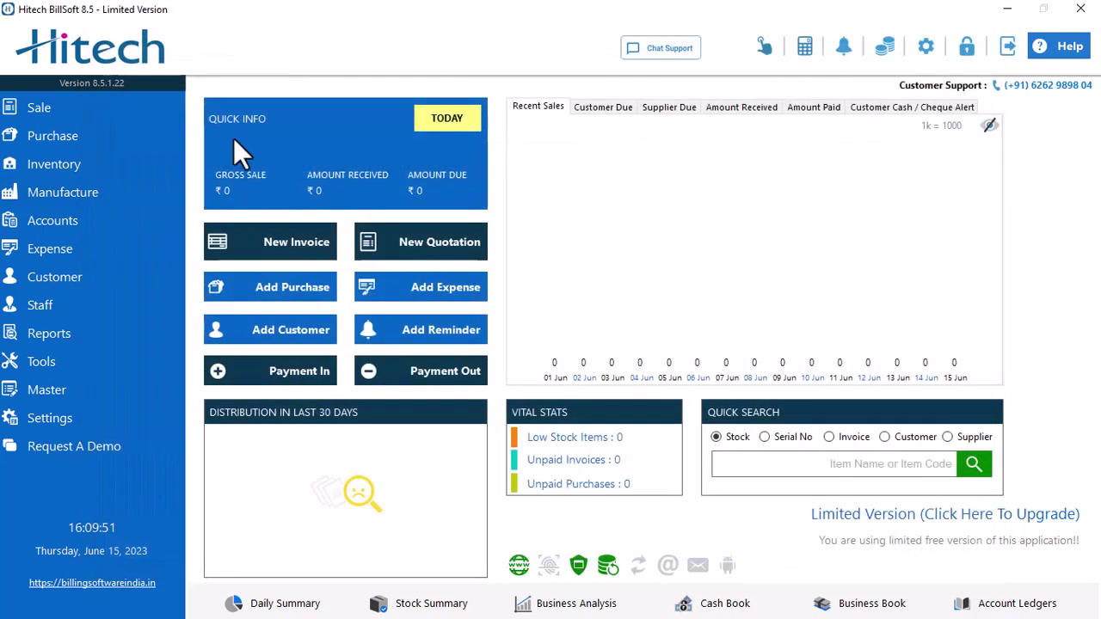
click(82, 196)
mouse_move(258, 190)
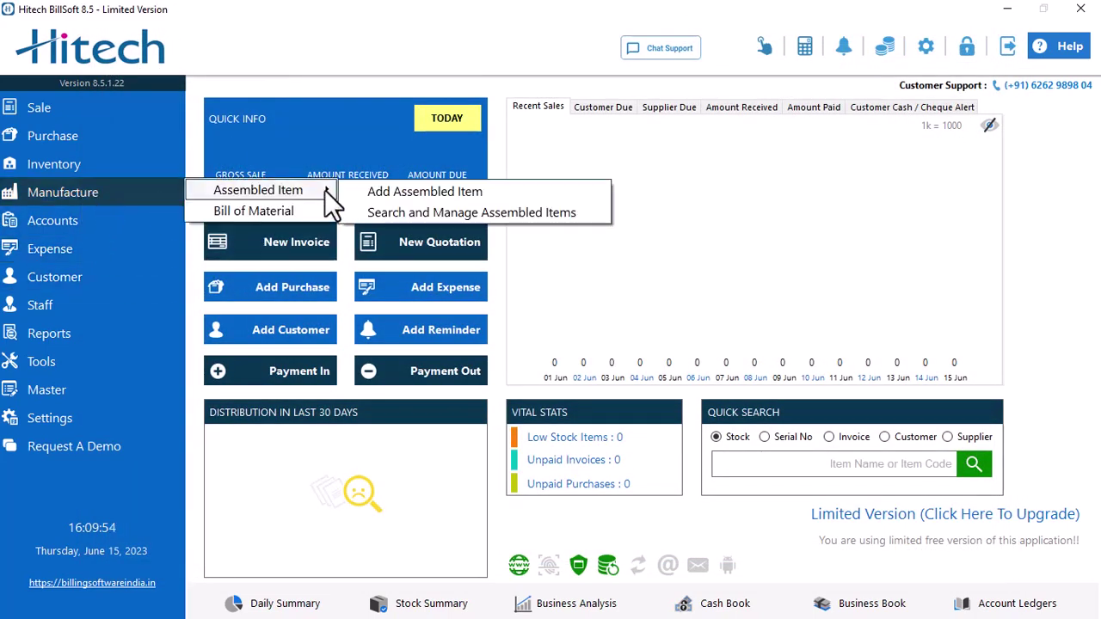
- Add an assembled item from BOM001 with quantity 100, then save and print it, confirming Yes
click(443, 191)
click(454, 134)
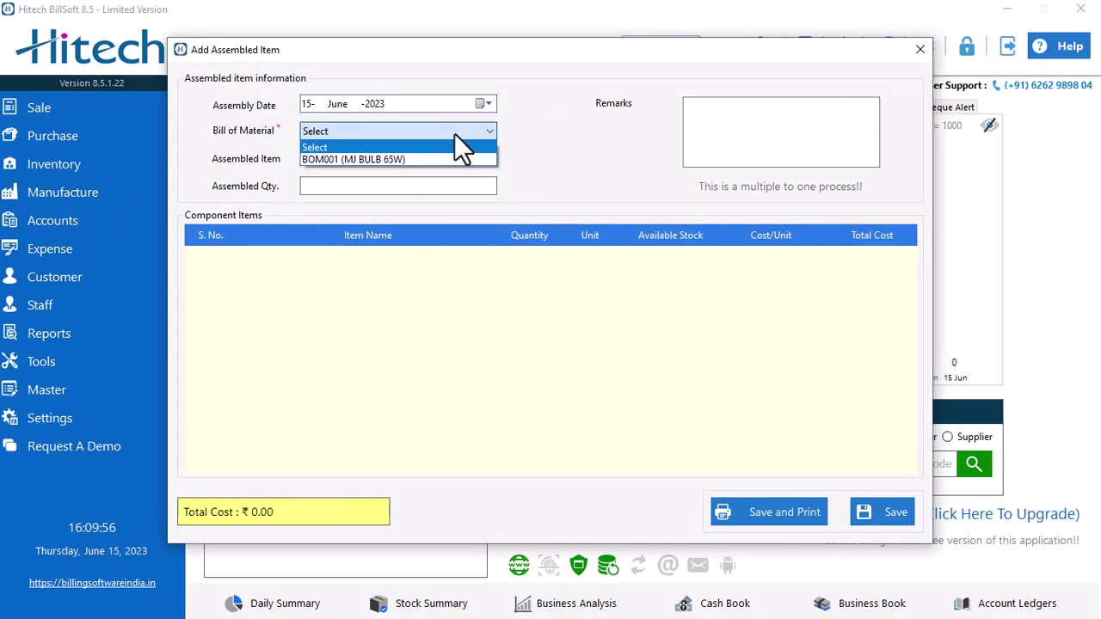
click(407, 156)
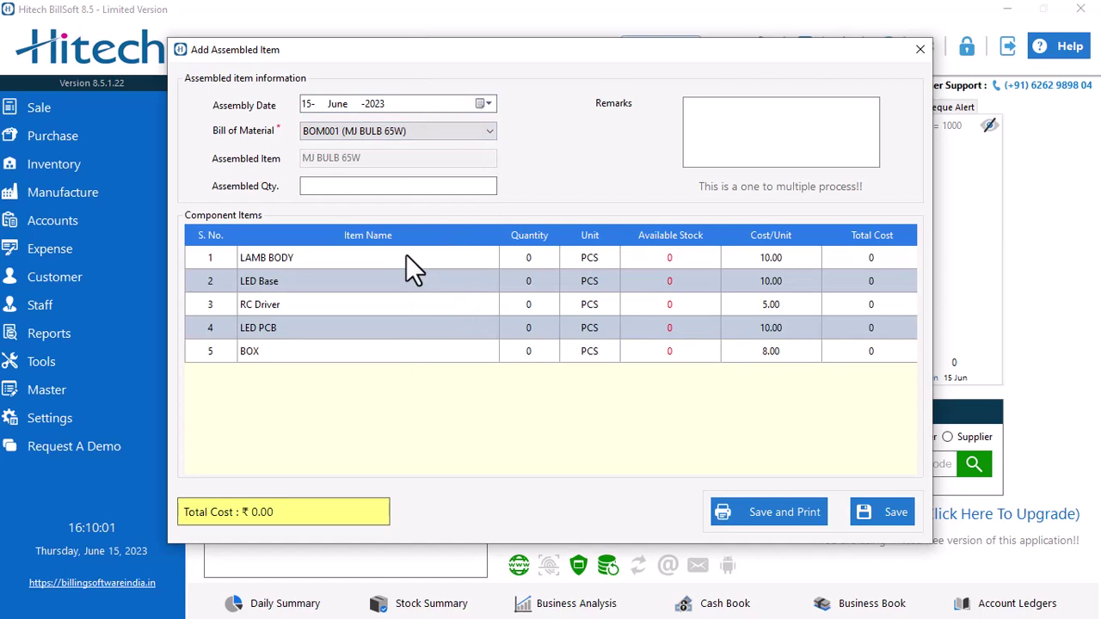
click(412, 188)
text(1)
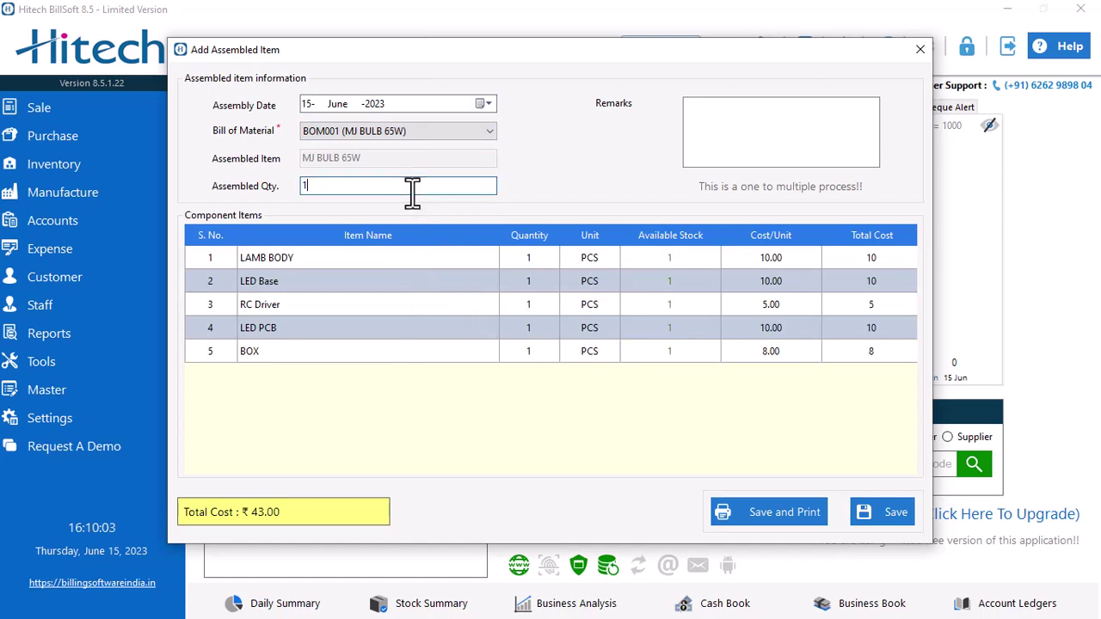
text(00)
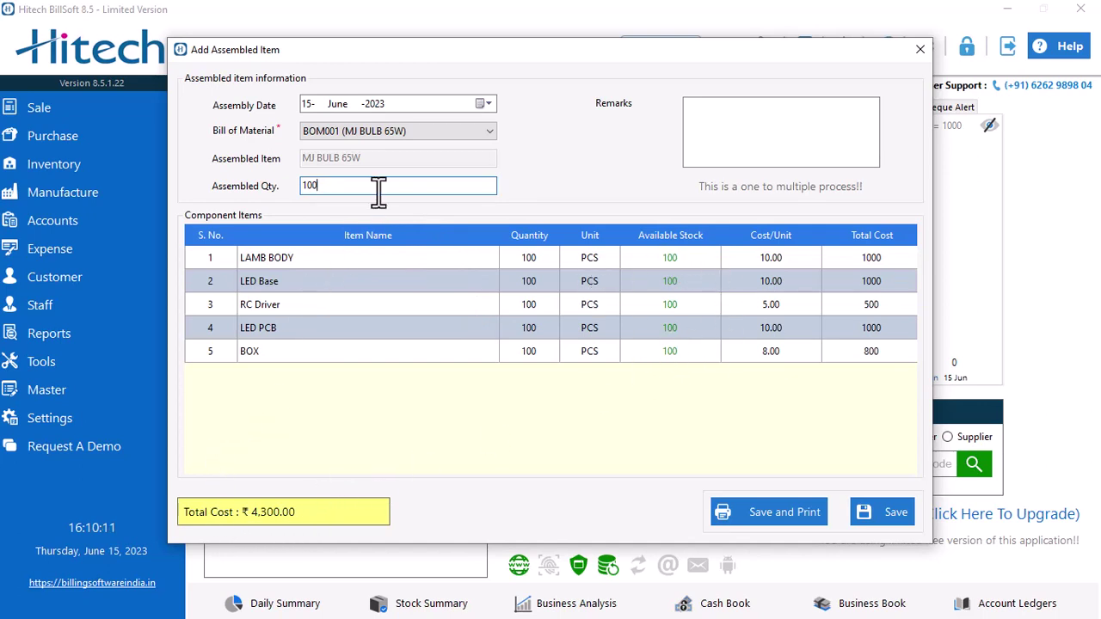
click(799, 514)
click(574, 372)
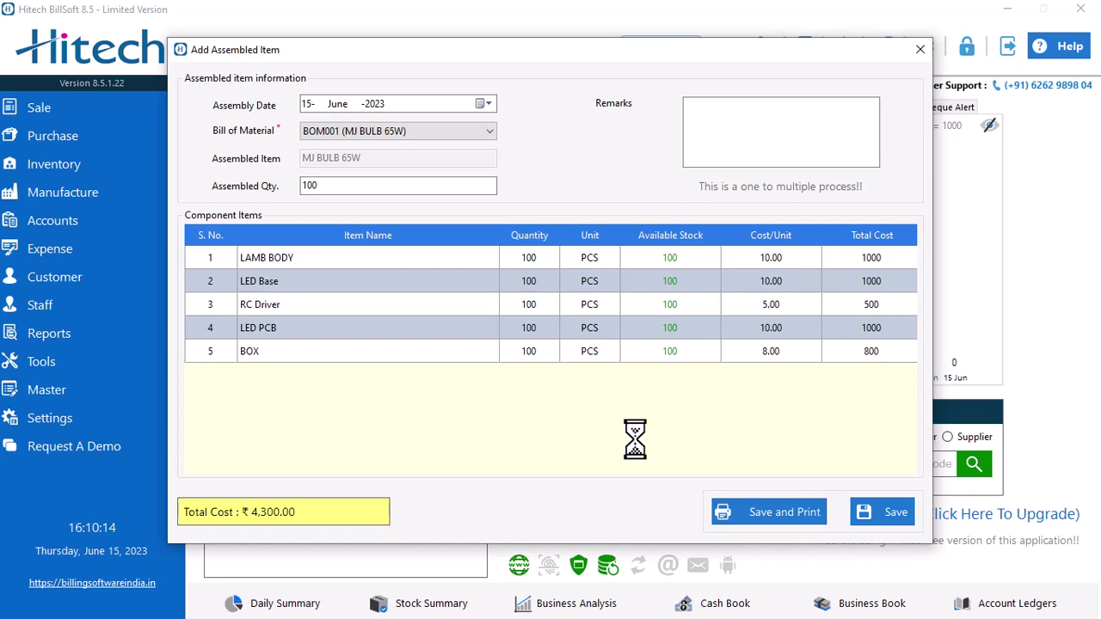
- Scroll through the ASM001 print preview for 100 bulbs, then close it
scroll(563, 310, down, 3)
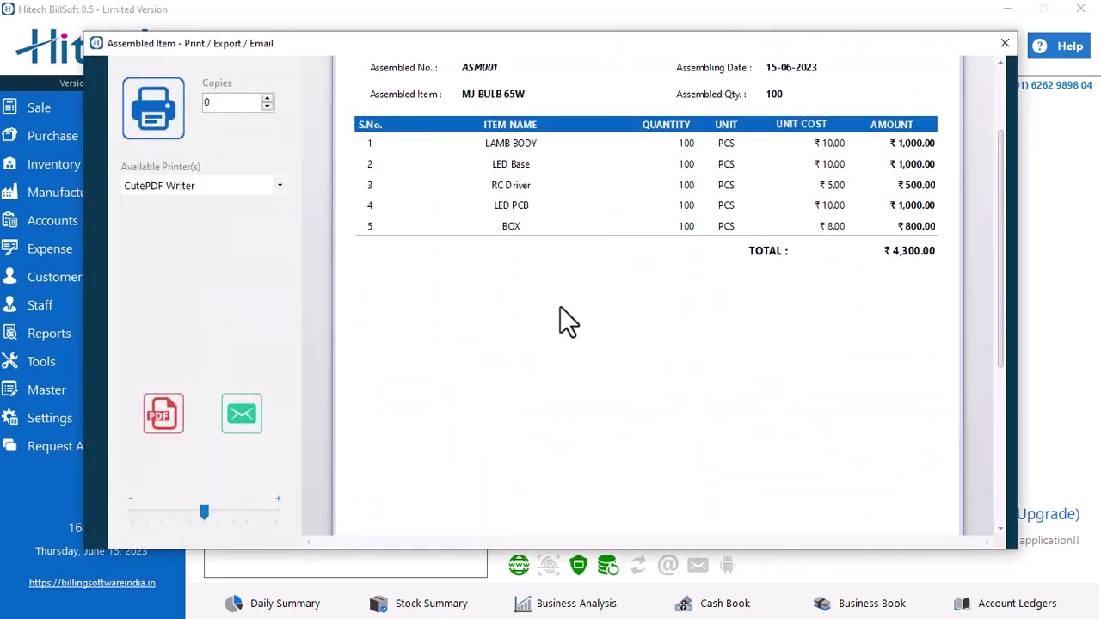
scroll(563, 308, up, 3)
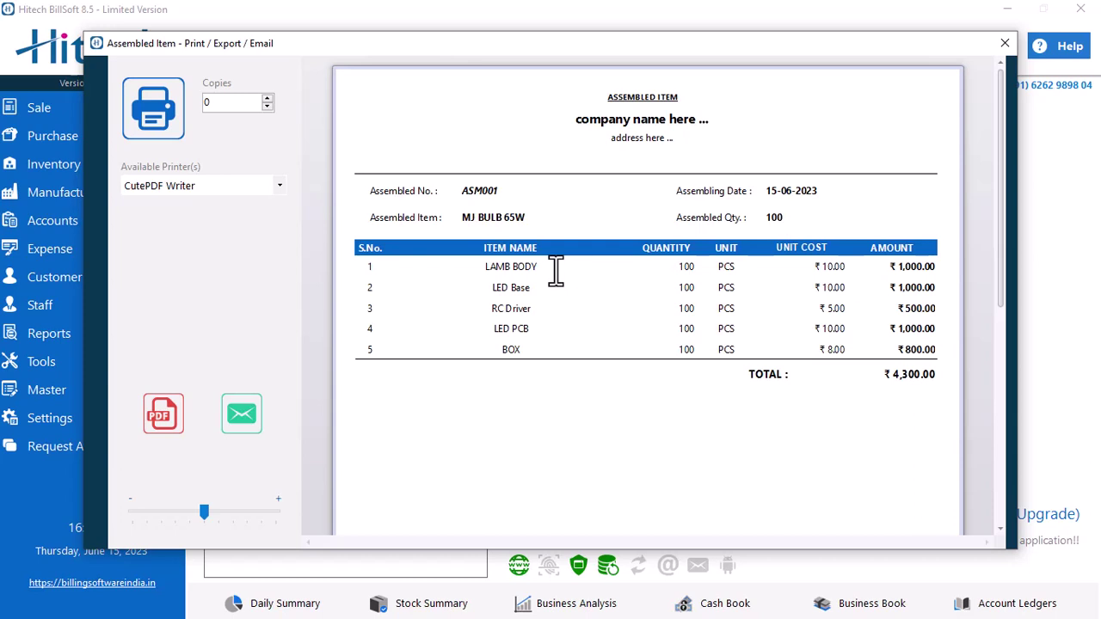
click(1004, 43)
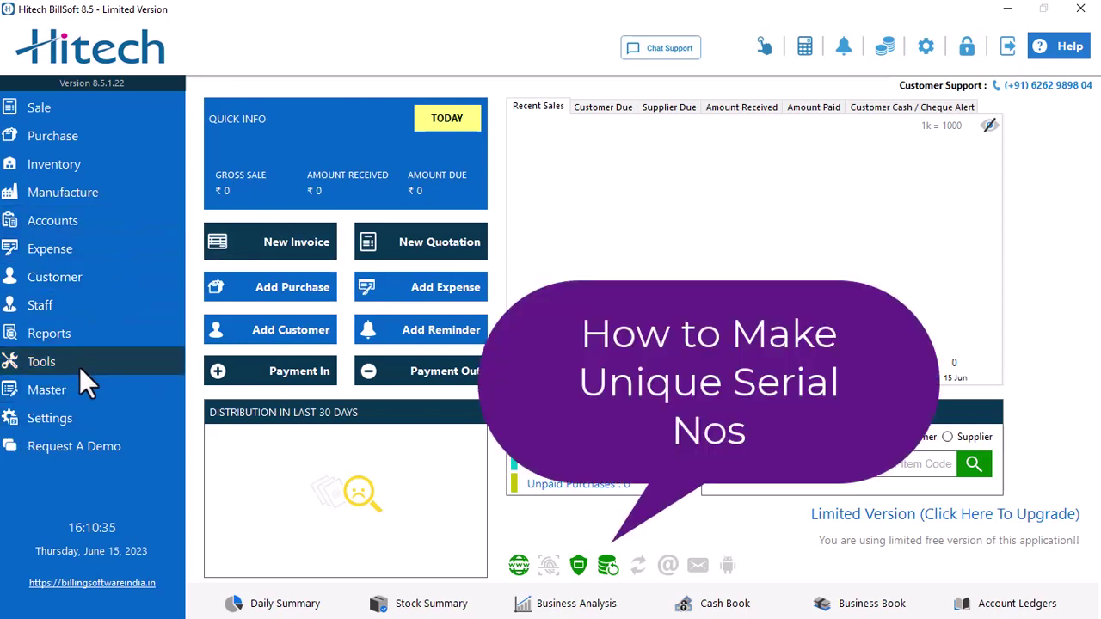
- Add MJ BULB 65W in the barcode label generator and generate its ten labels
click(49, 359)
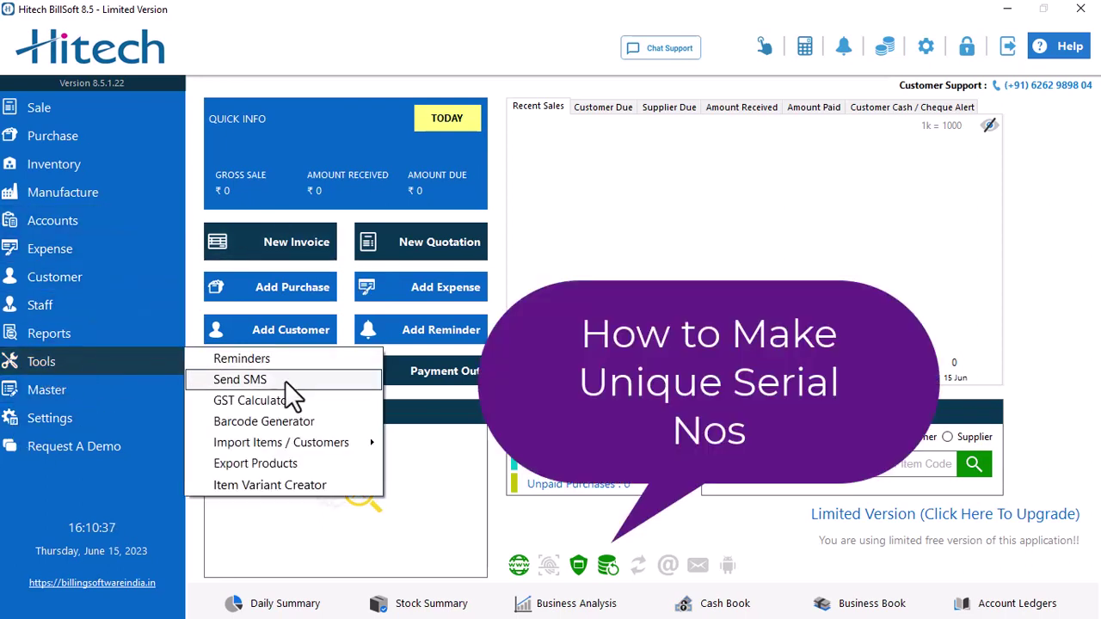
click(264, 421)
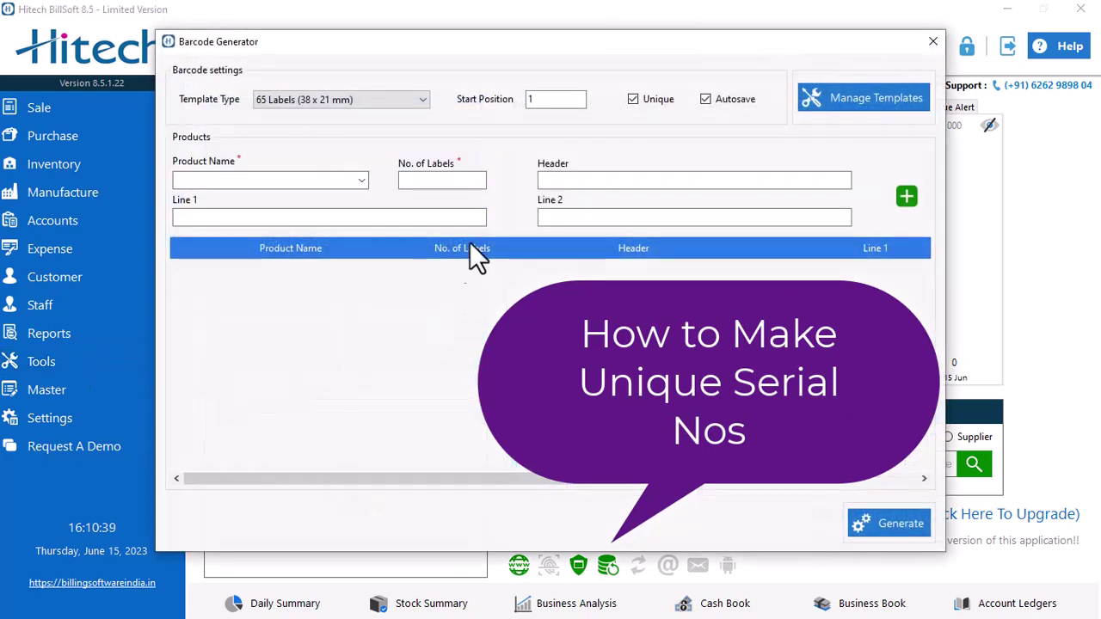
click(359, 181)
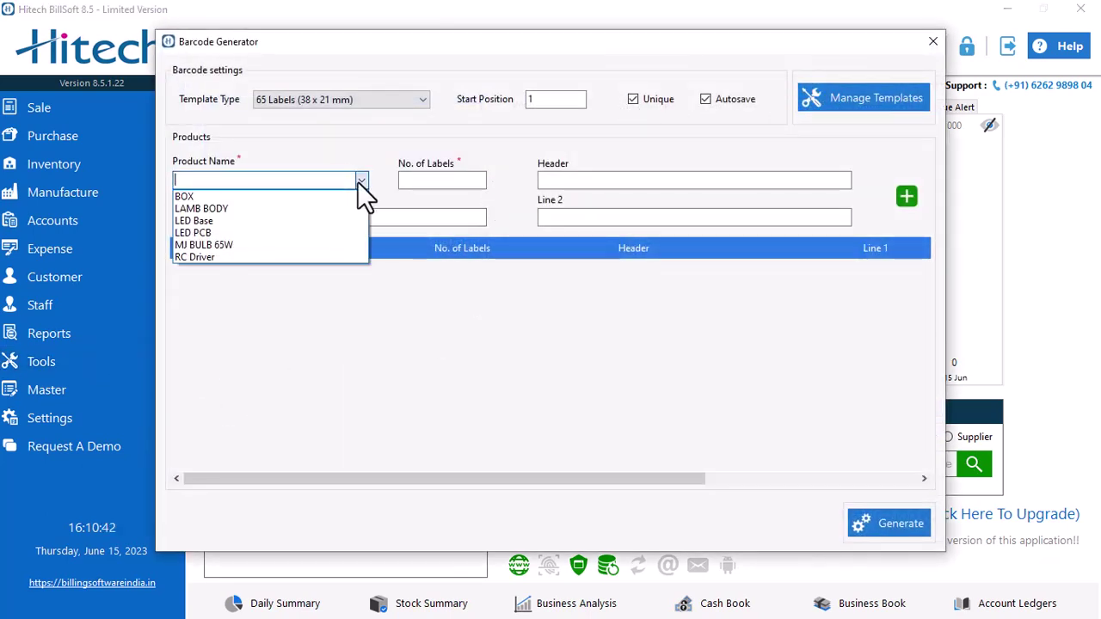
click(232, 244)
click(434, 185)
text(10)
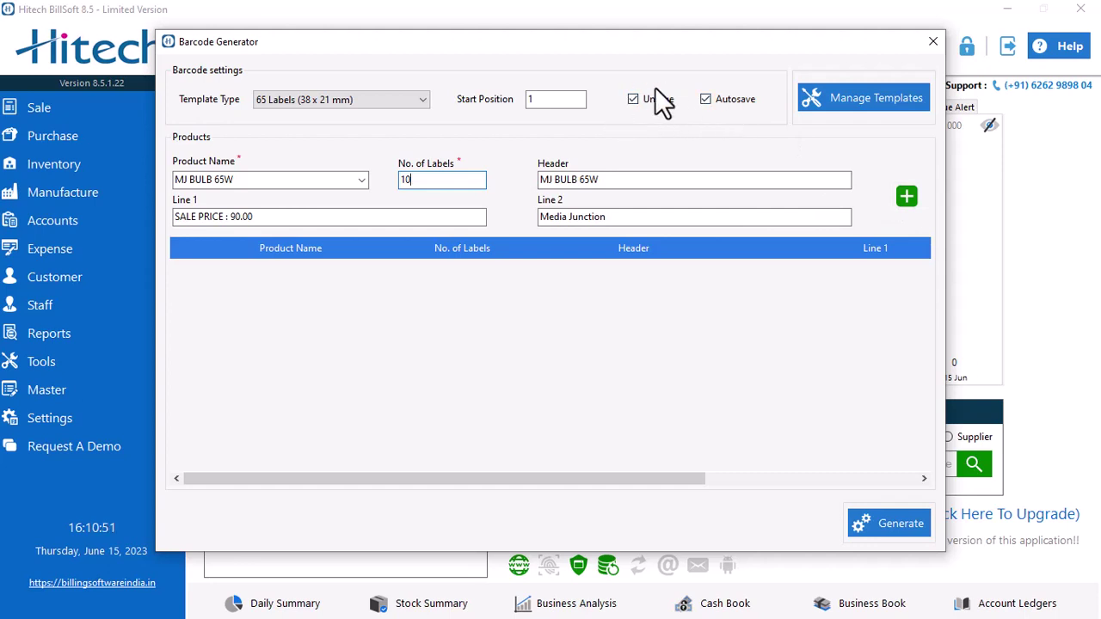
click(421, 101)
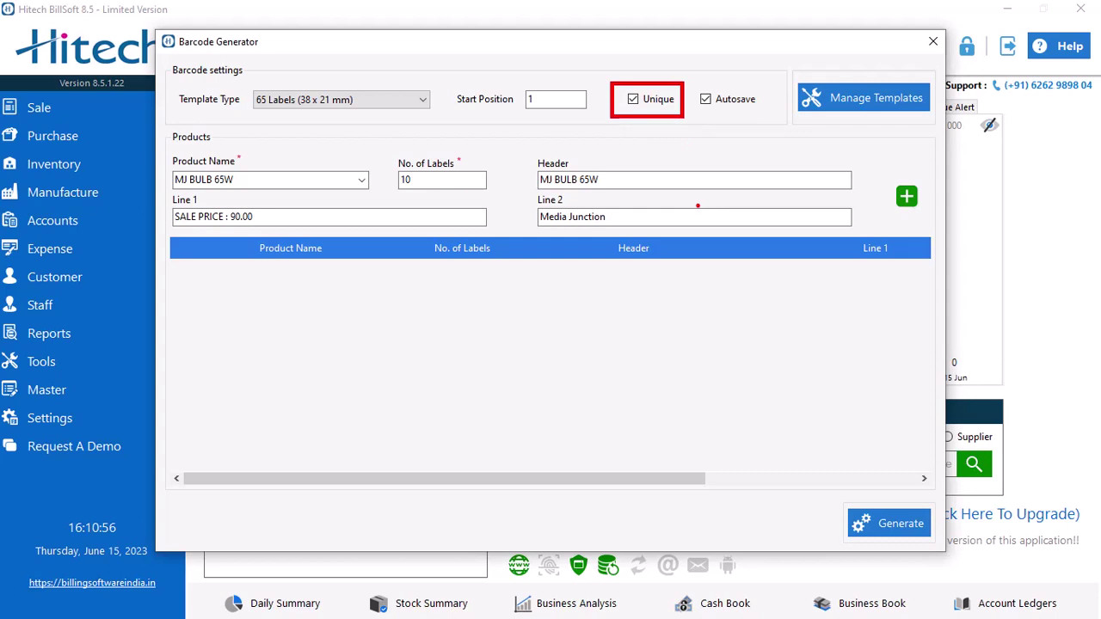
click(907, 198)
click(890, 526)
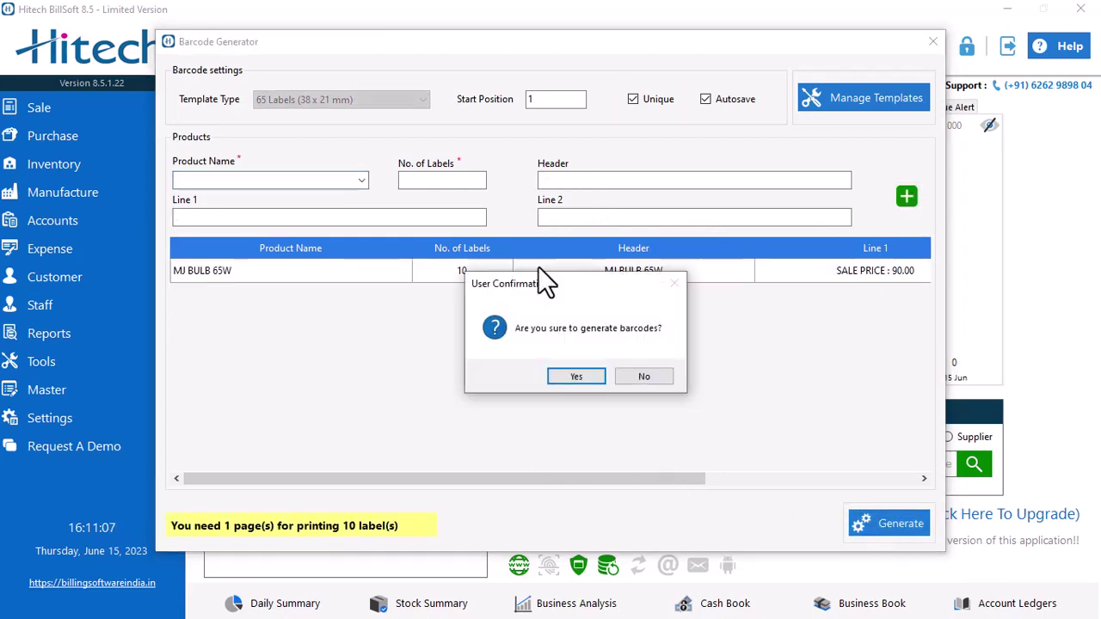
click(565, 381)
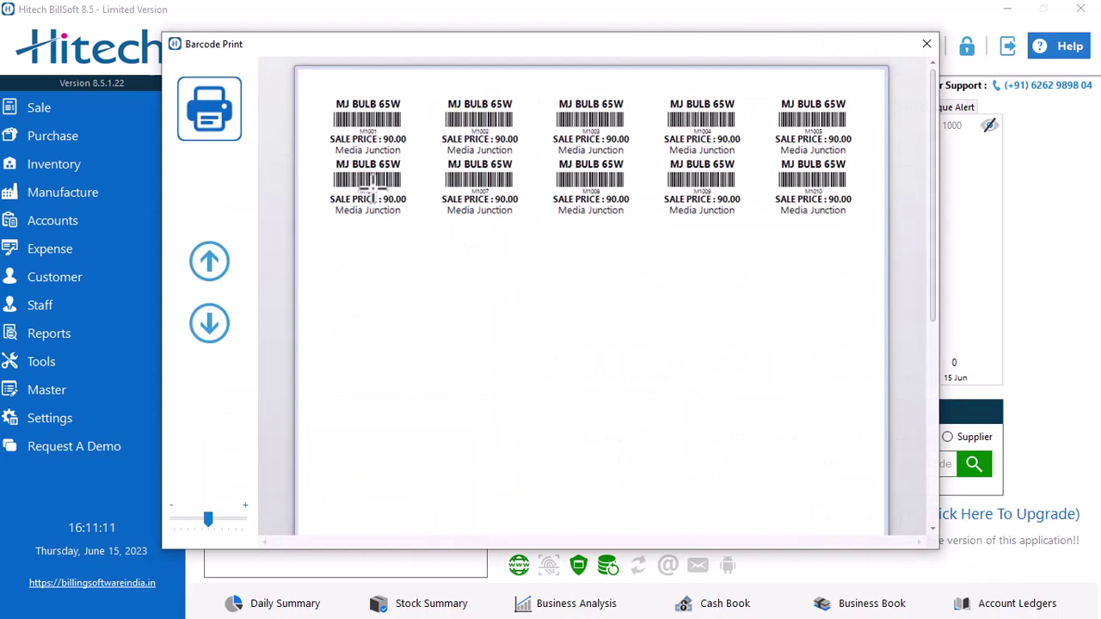
- Zoom into the label preview and inspect the labels, including serials M1002 and M1007
scroll(373, 189, down, 2)
scroll(373, 186, up, 2)
drag(204, 508, 215, 511)
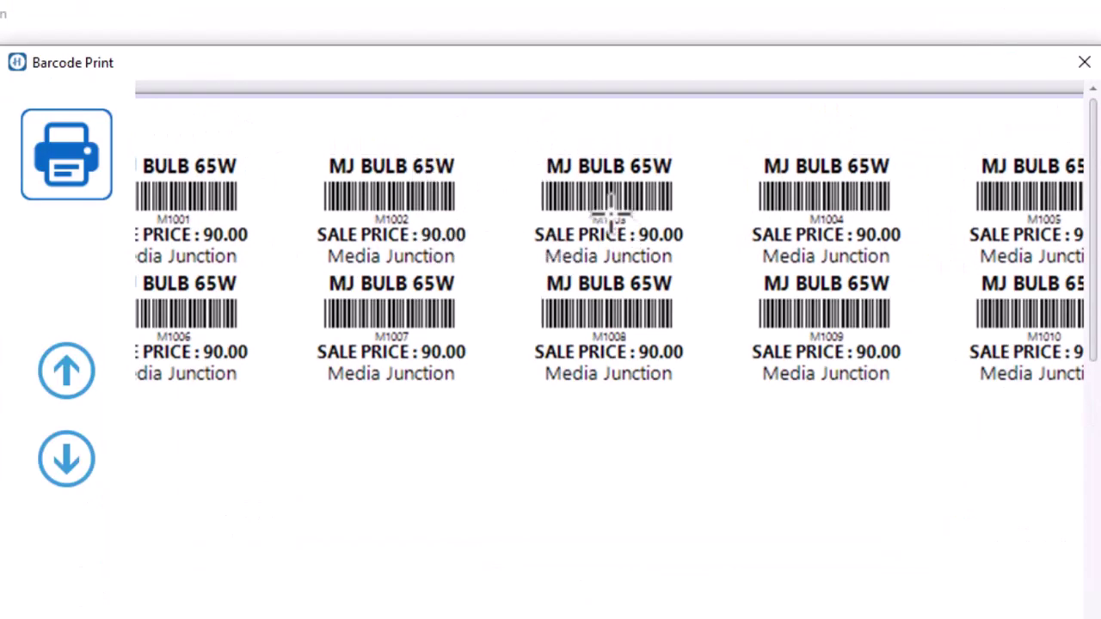
mouse_move(365, 217)
mouse_down()
mouse_move(418, 226)
mouse_move(400, 344)
mouse_move(395, 237)
mouse_up()
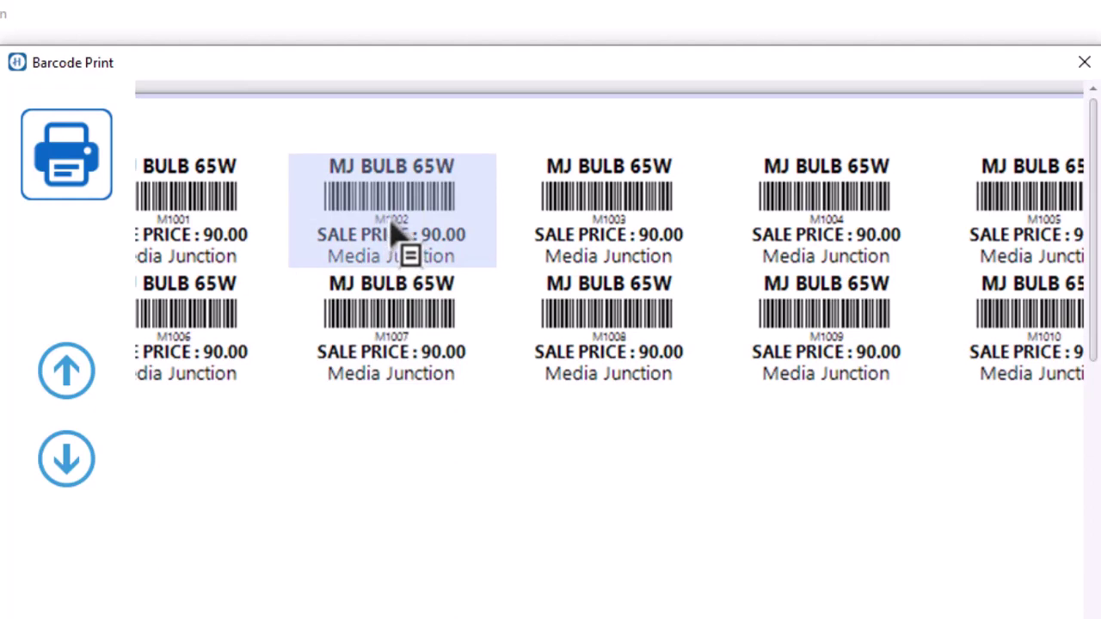
click(621, 230)
click(855, 228)
click(1005, 222)
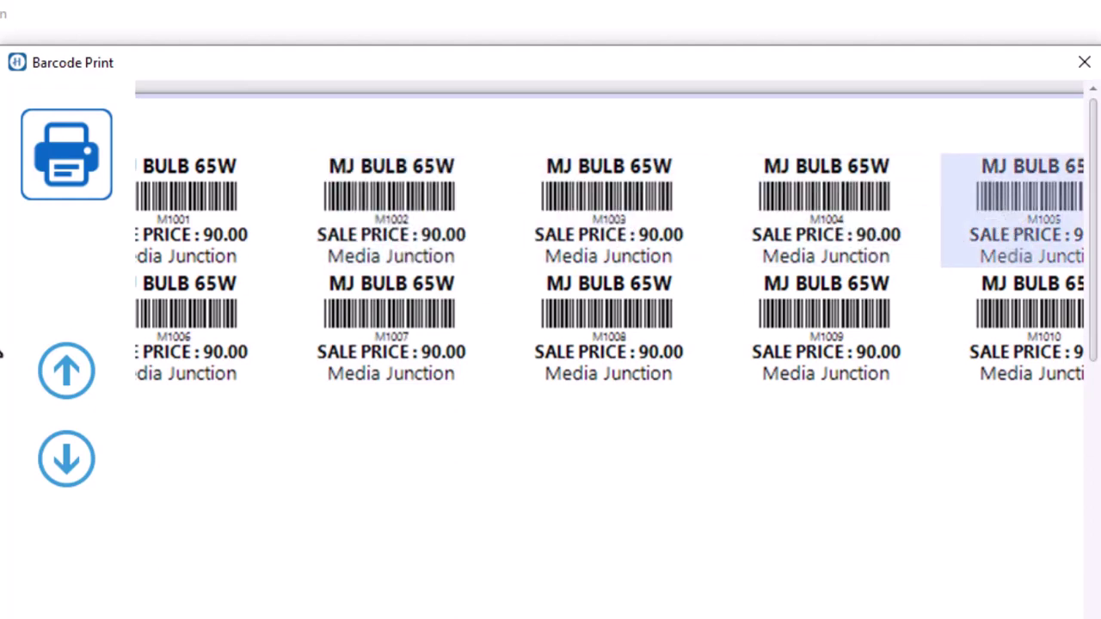
click(196, 322)
click(391, 325)
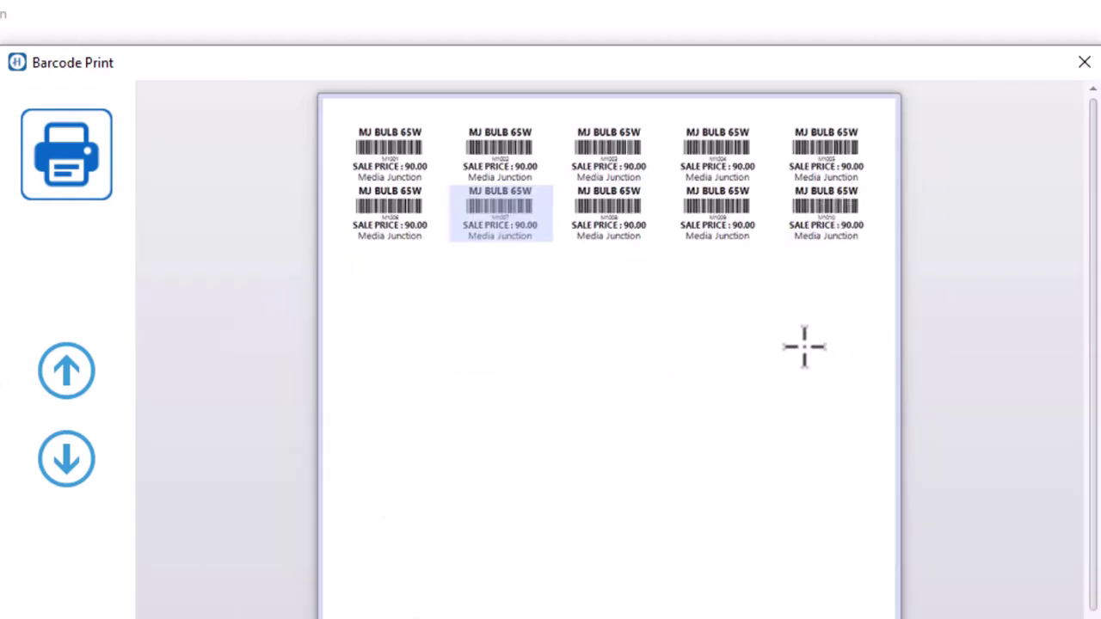
- Zoom back out to the full label page and close the barcode print preview
click(806, 344)
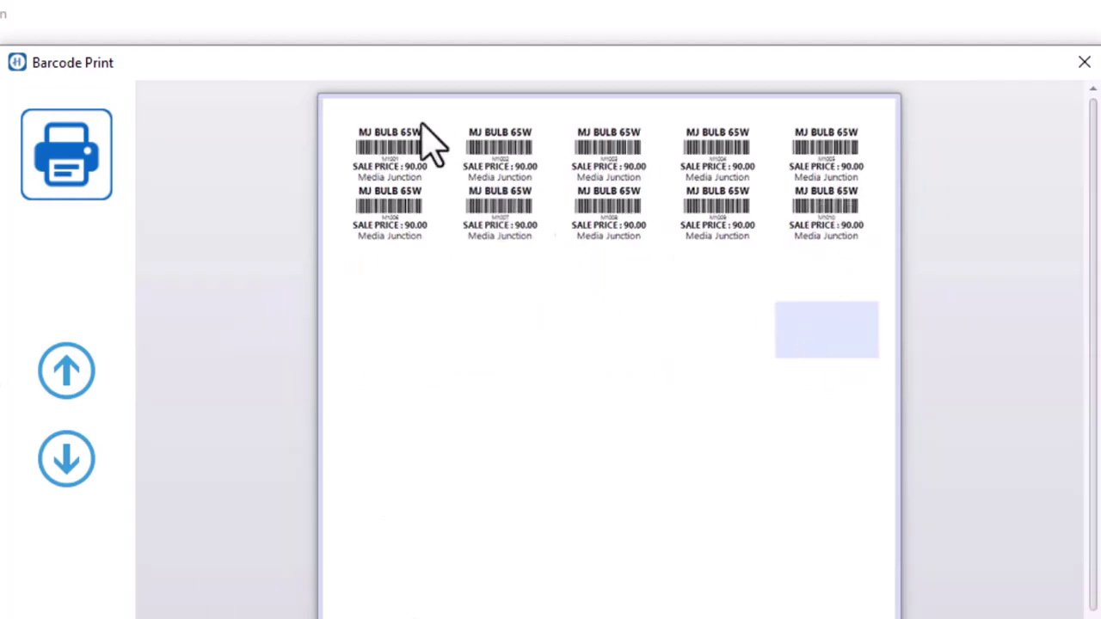
scroll(474, 201, down, 2)
scroll(474, 200, up, 2)
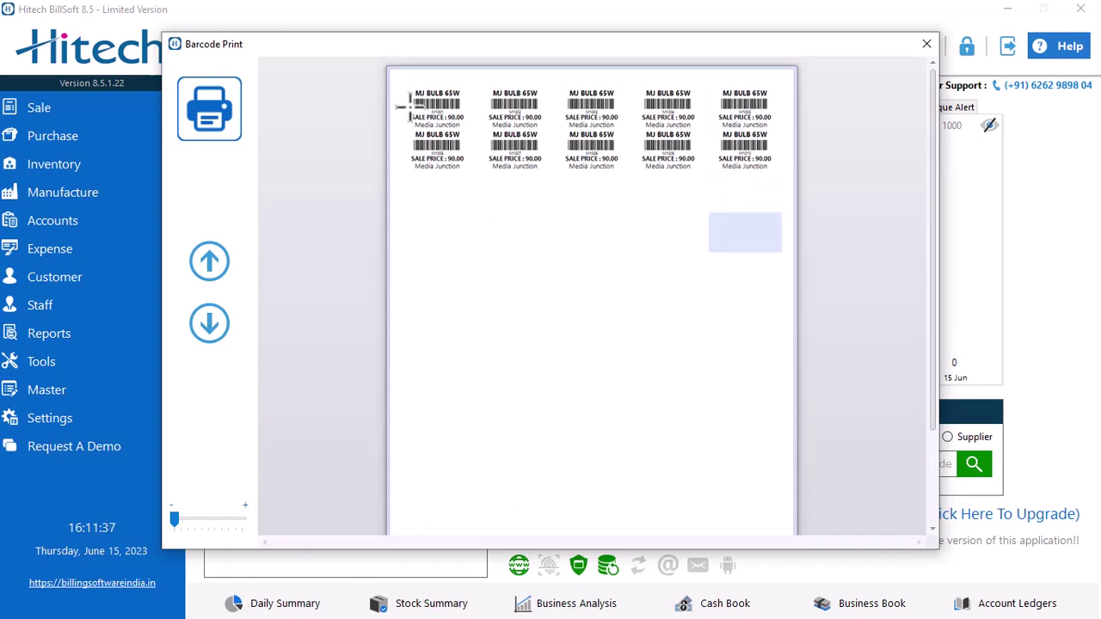
click(926, 43)
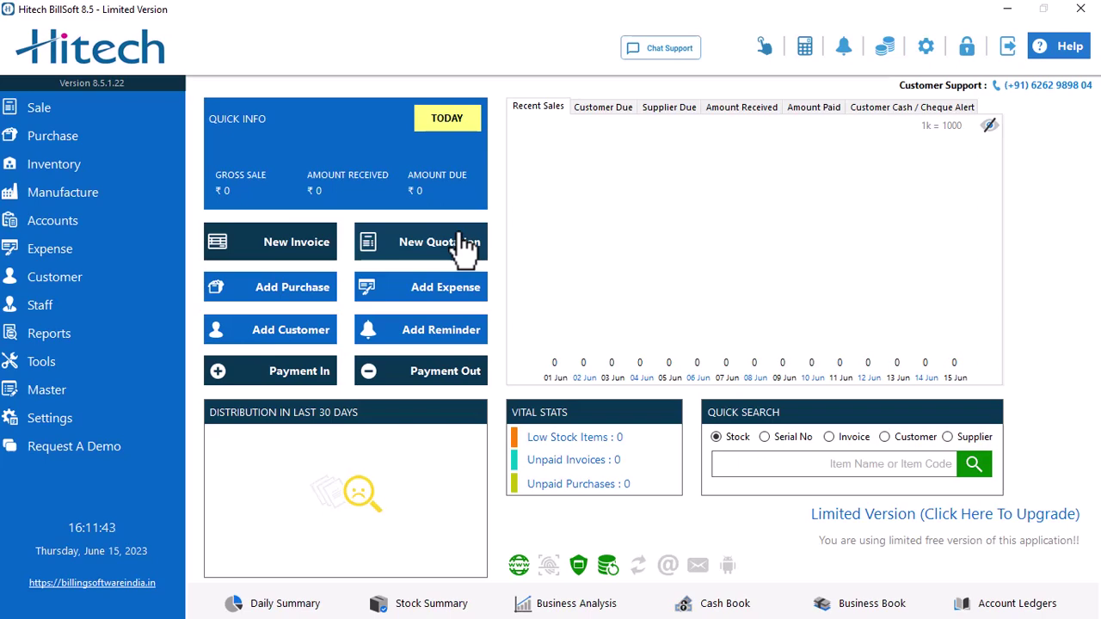
click(90, 140)
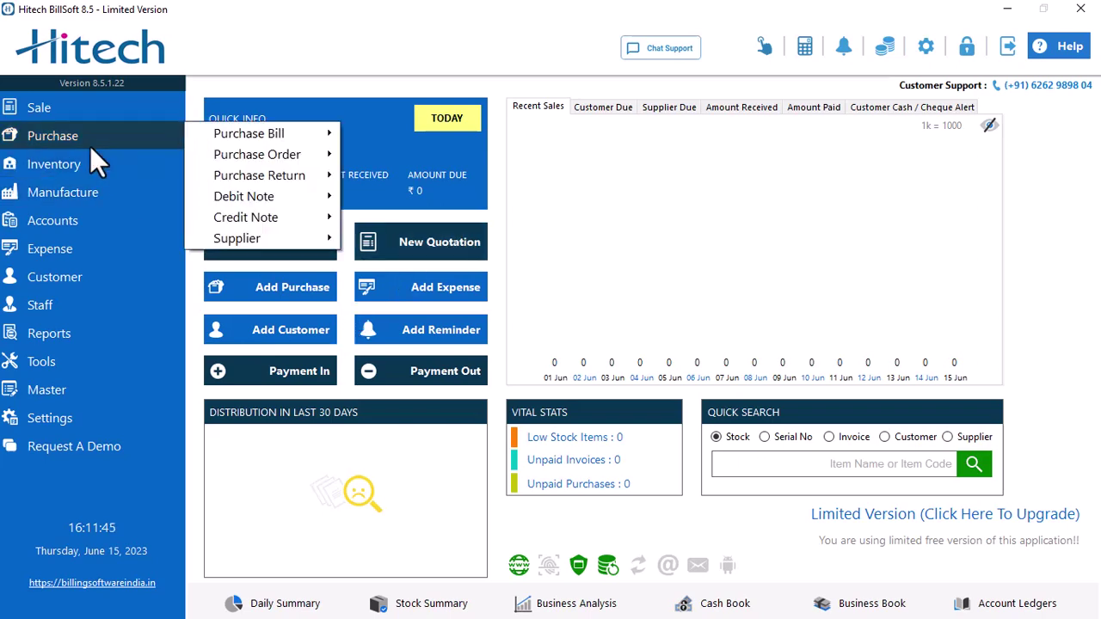
click(424, 141)
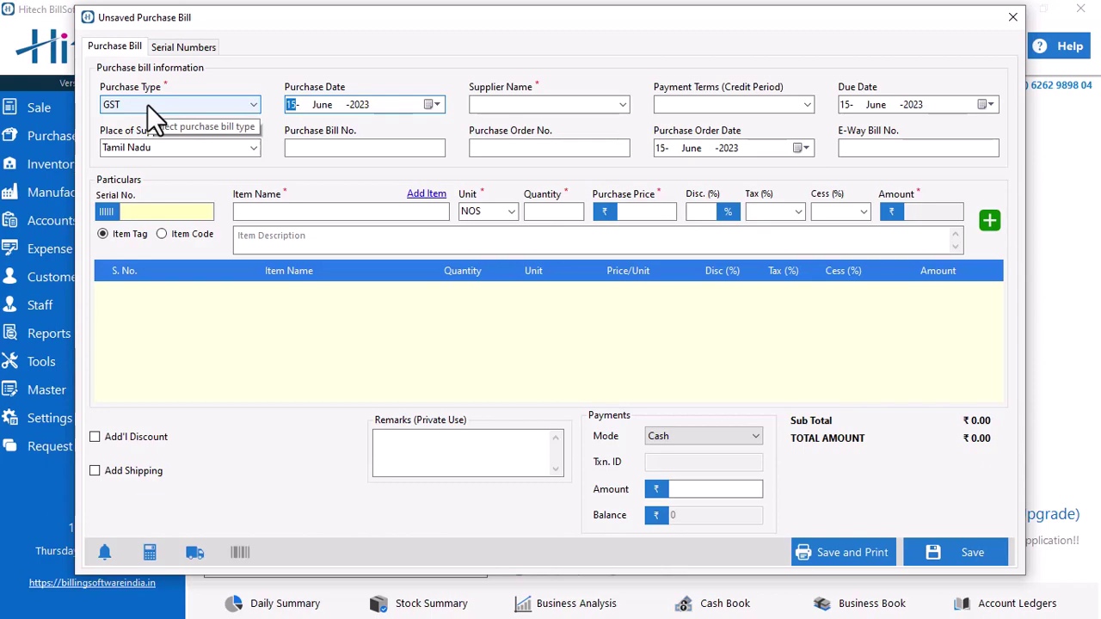
click(1012, 17)
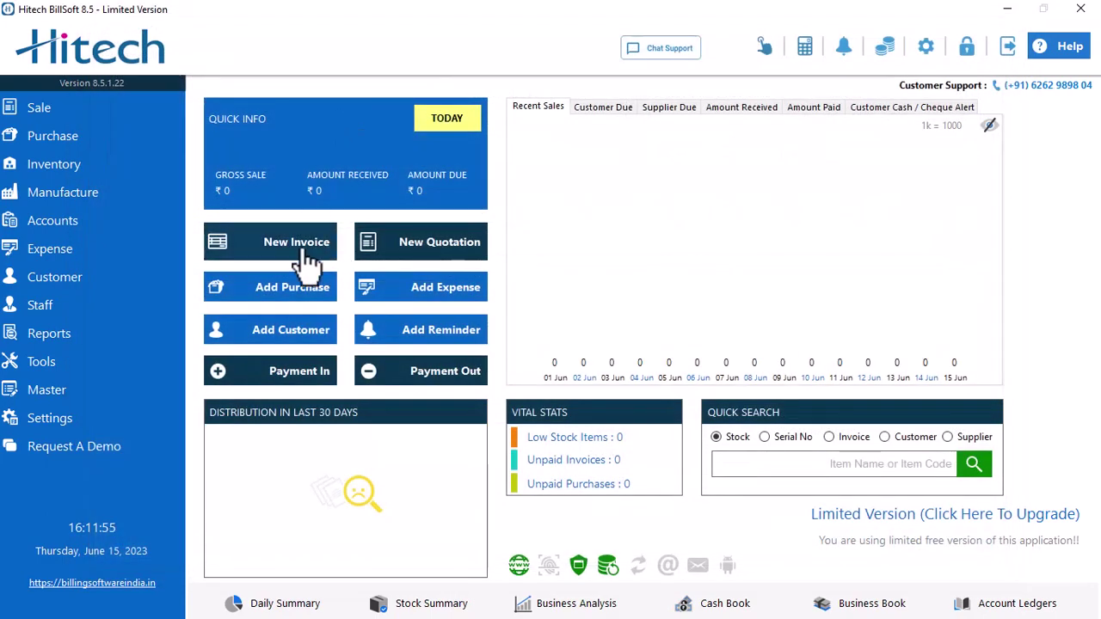
- Add MJ BULB 65W as a line on a new sales invoice
click(332, 250)
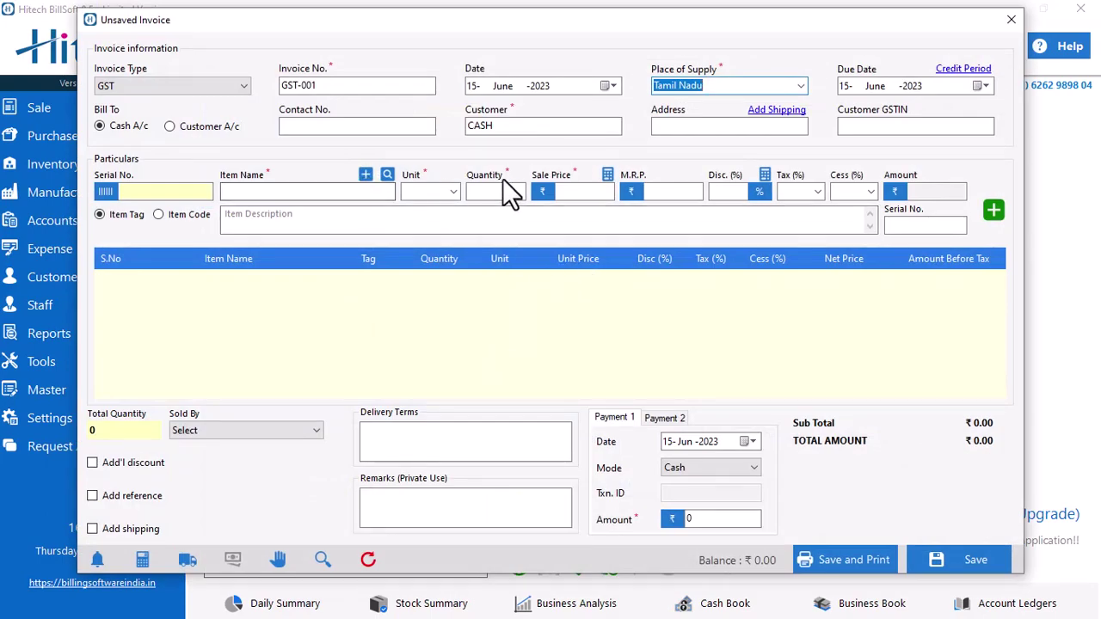
click(352, 193)
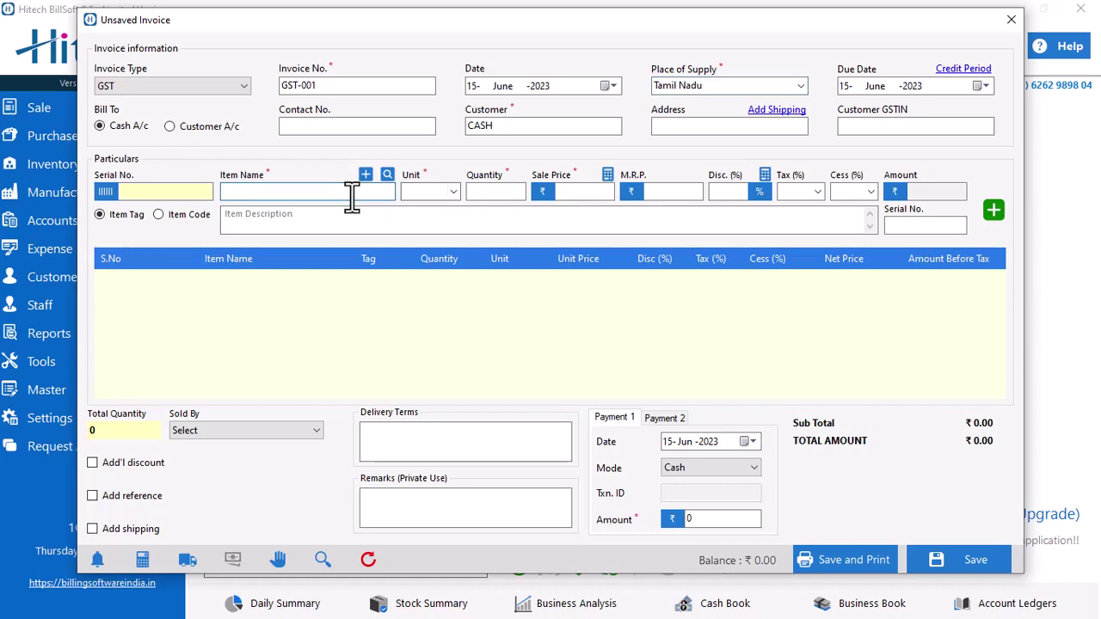
text(MJ)
key(Down)
key(Return)
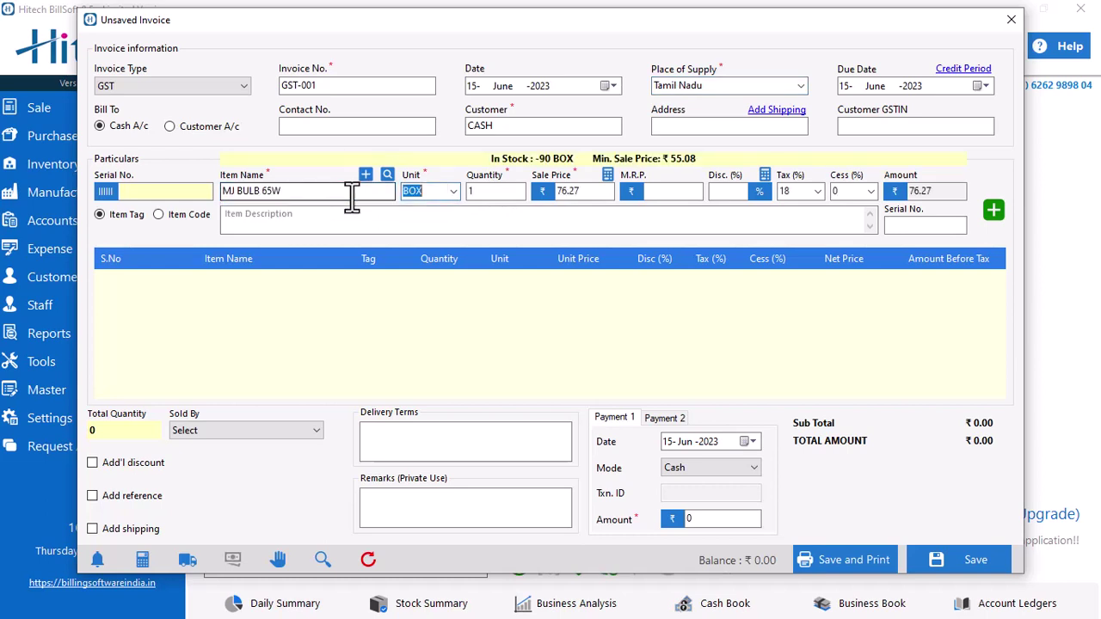
key(Return)
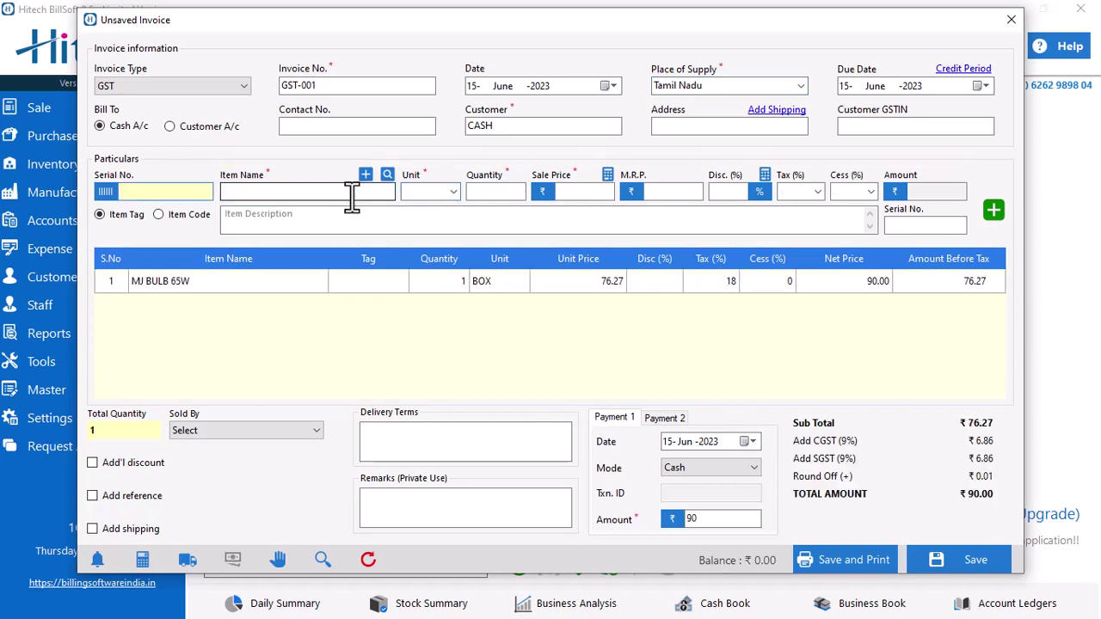
- Set the bulb line quantity to 10 and save the ₹900.00 invoice
double_click(425, 282)
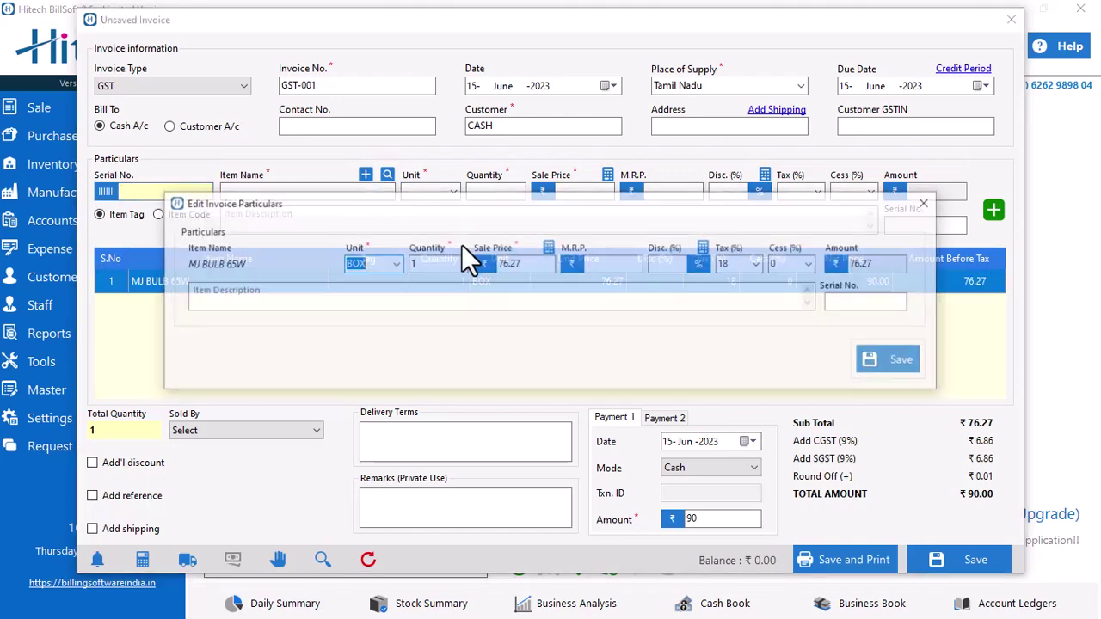
click(443, 265)
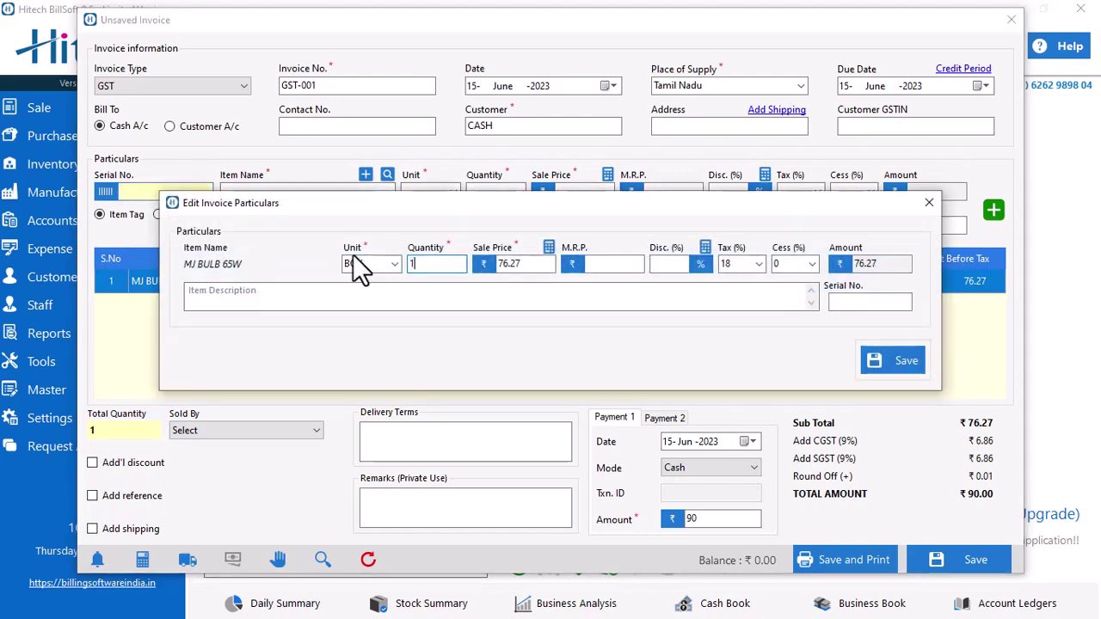
text(0)
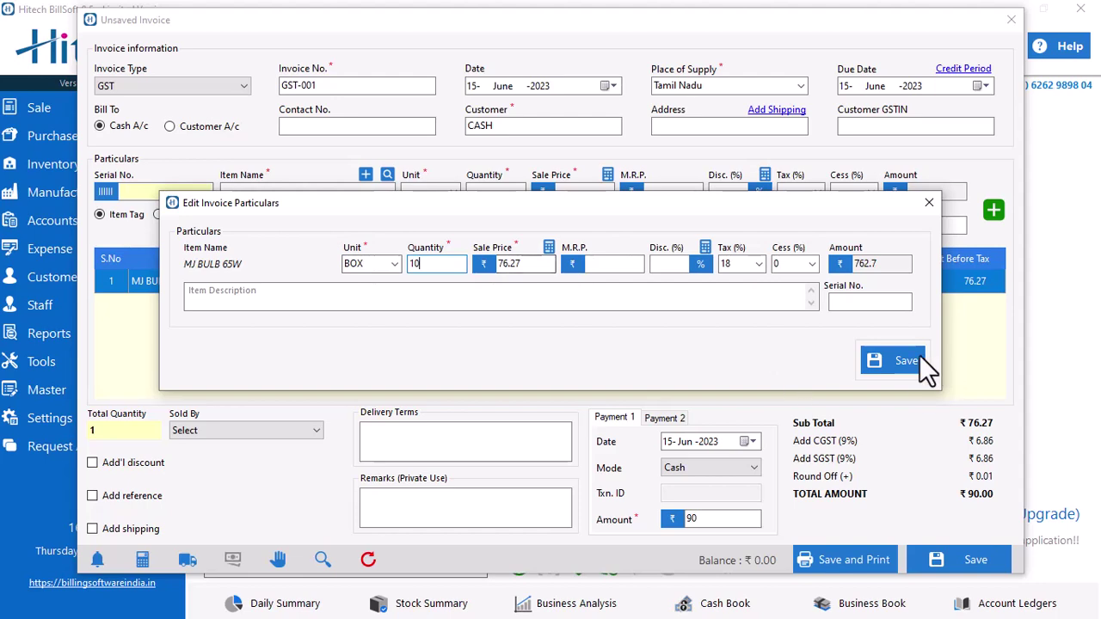
click(903, 361)
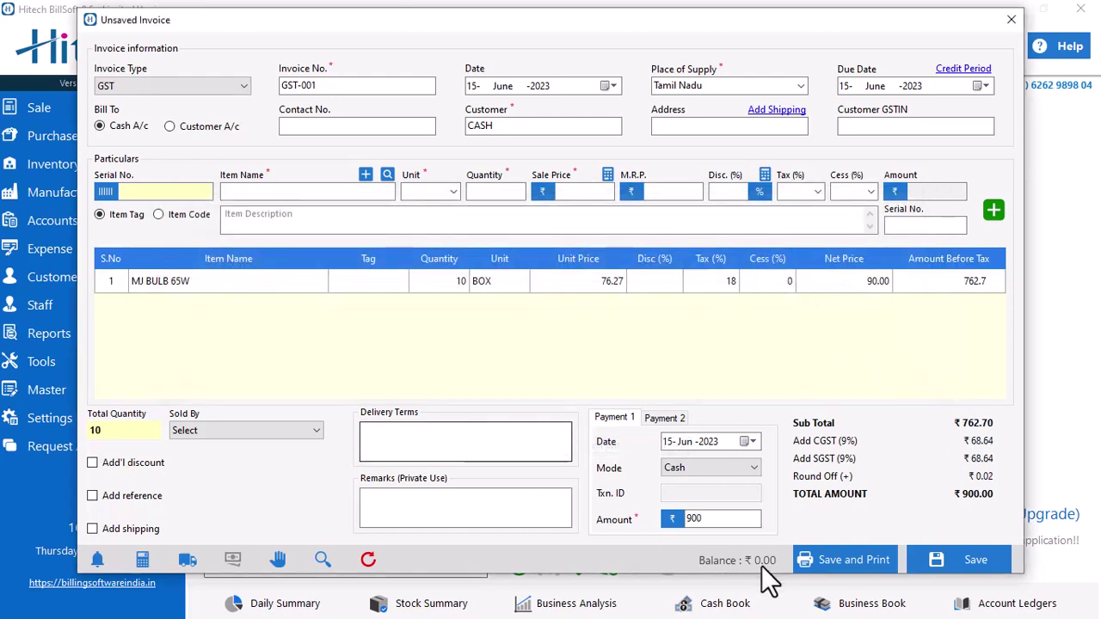
click(934, 566)
click(570, 373)
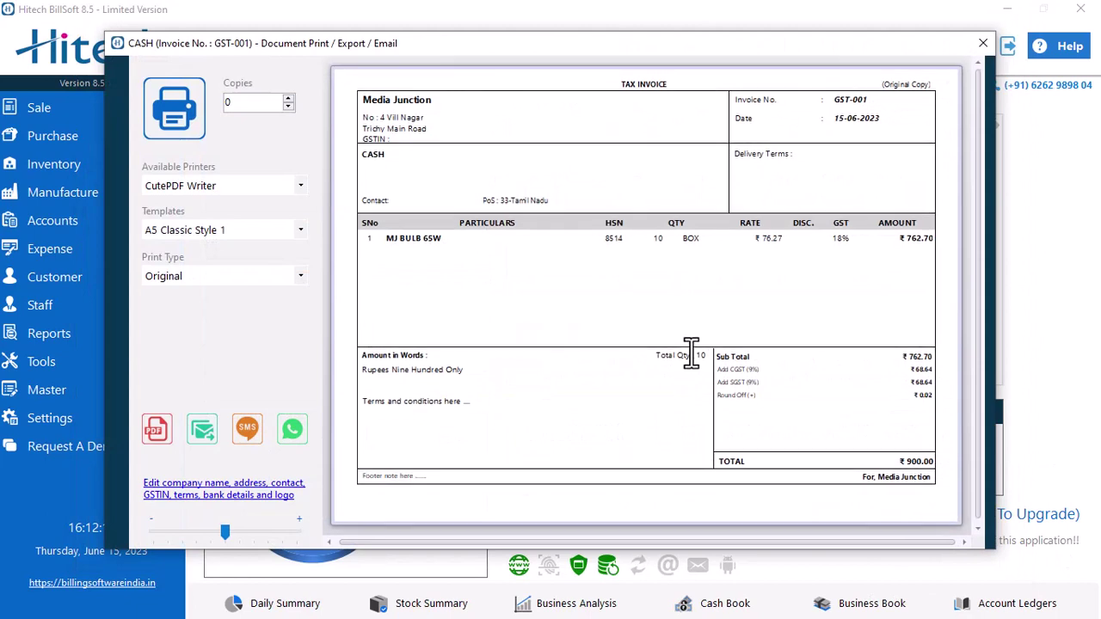
- Preview the invoice in A4 Pro Style 1, then switch it to A5 Classic Style 2
click(300, 229)
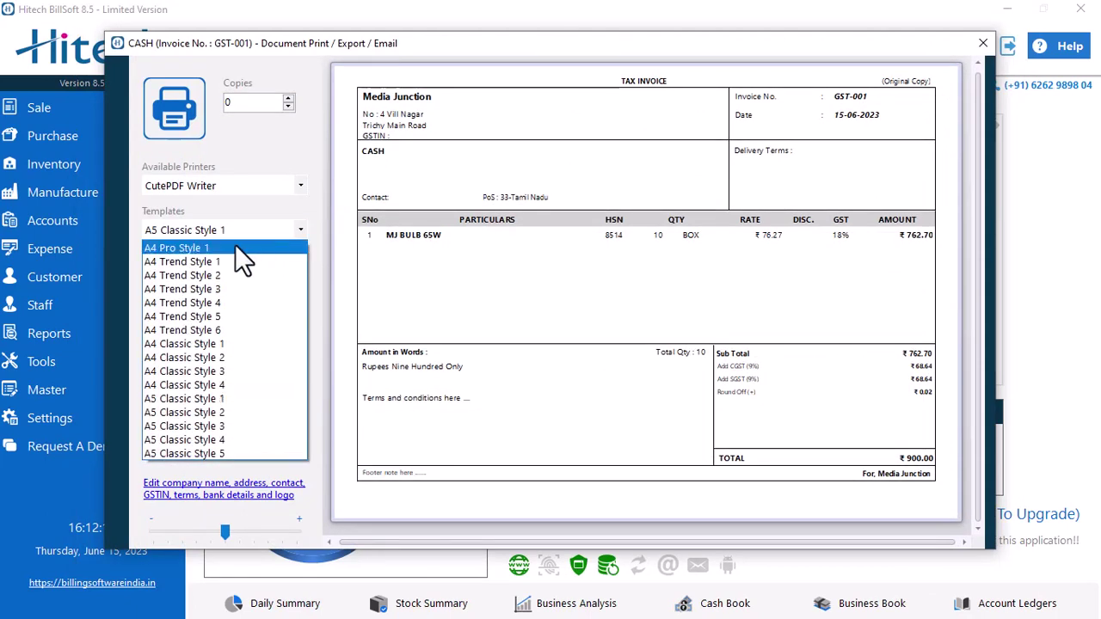
click(237, 247)
click(301, 229)
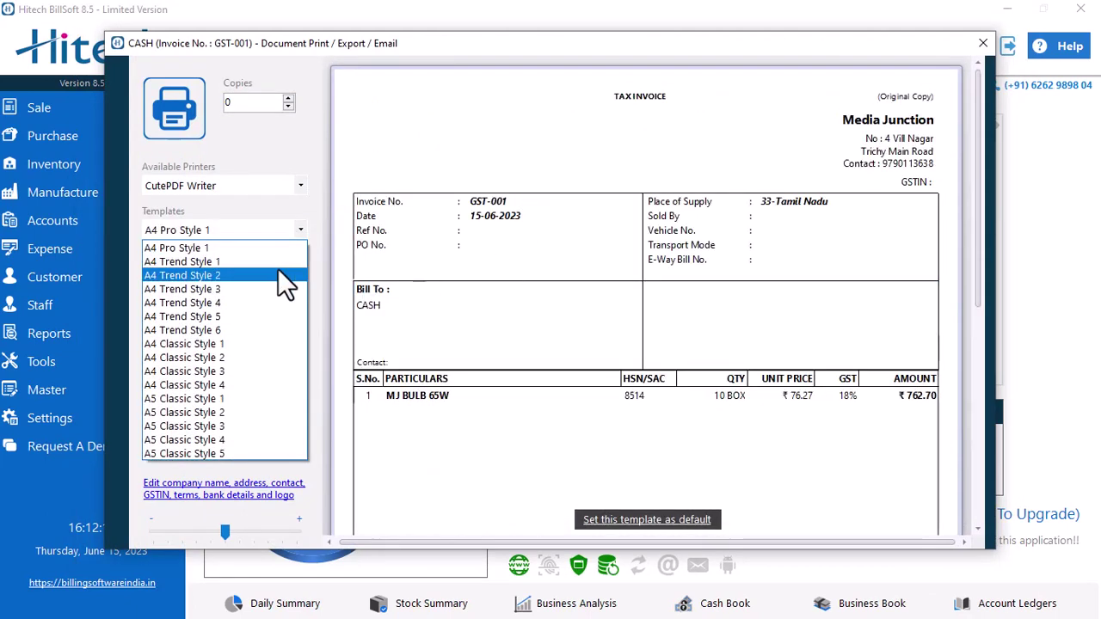
click(178, 410)
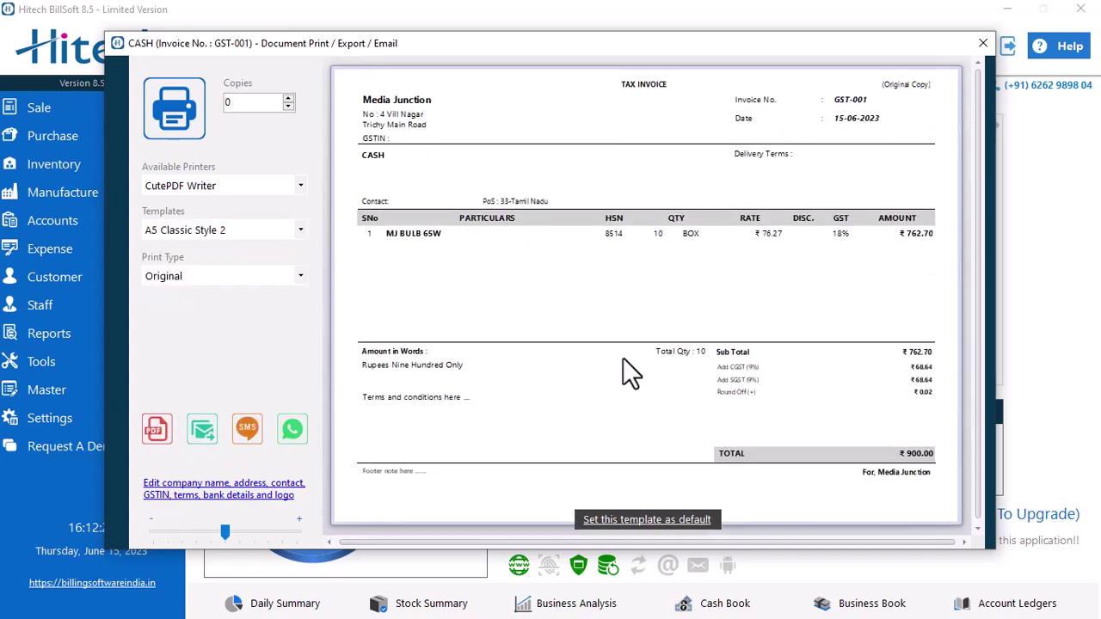
click(983, 42)
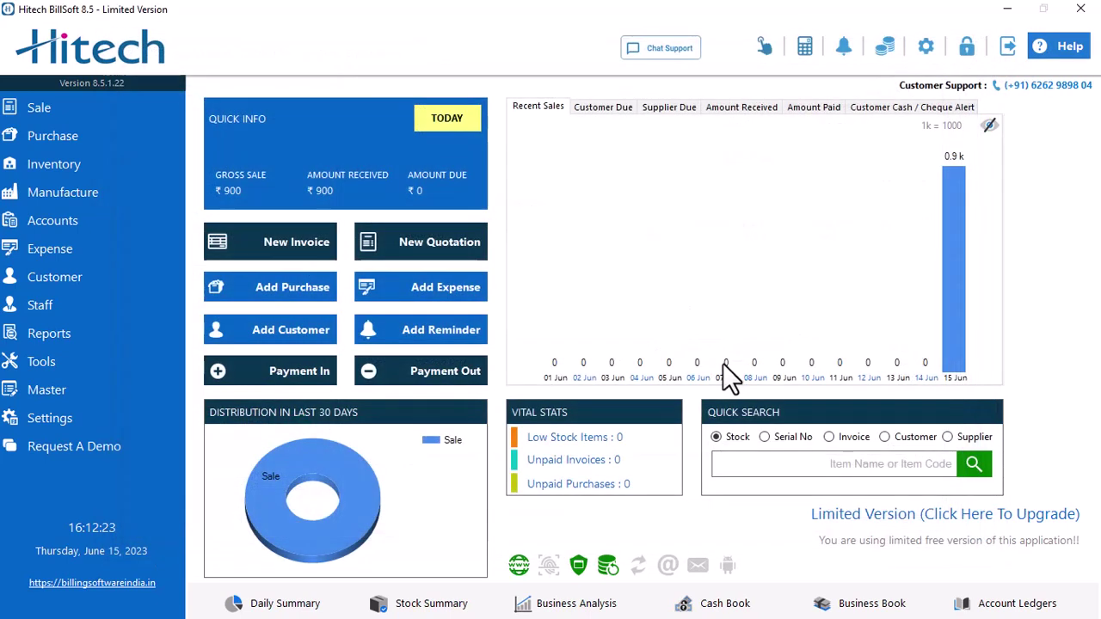